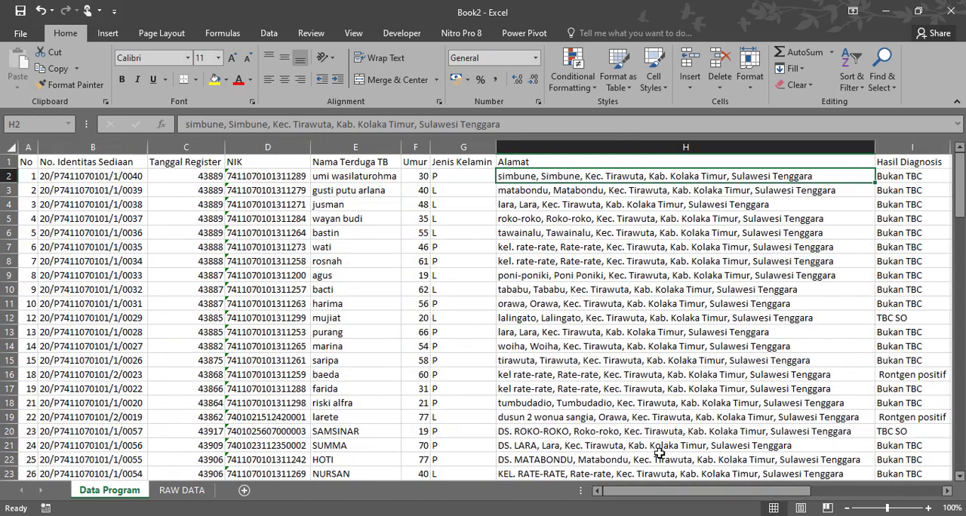
# - Switch to the INARATA 4.0_DATA_EDO.xlsx workbook and look over the layout of its RAW DATA sheet
pyautogui.moveTo(354, 515)
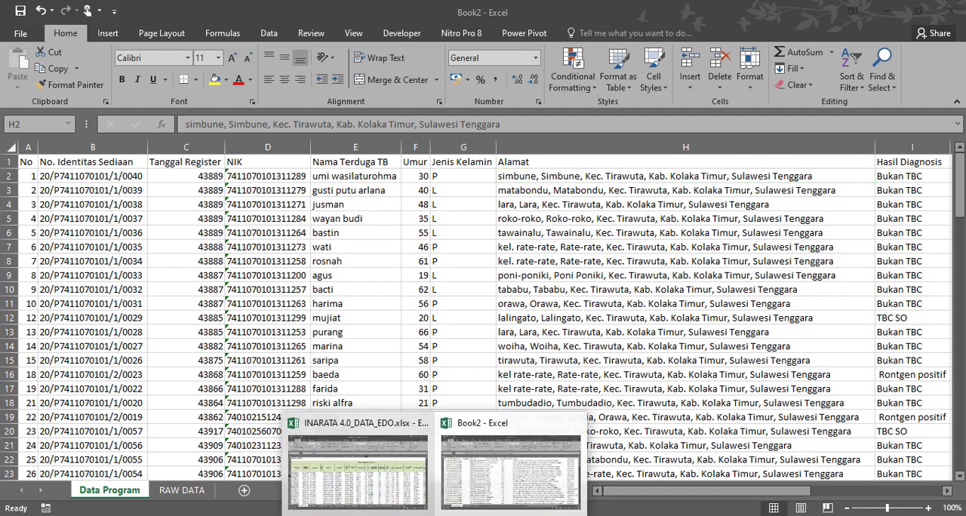
pyautogui.click(355, 468)
pyautogui.scroll(-4, 155, 339)
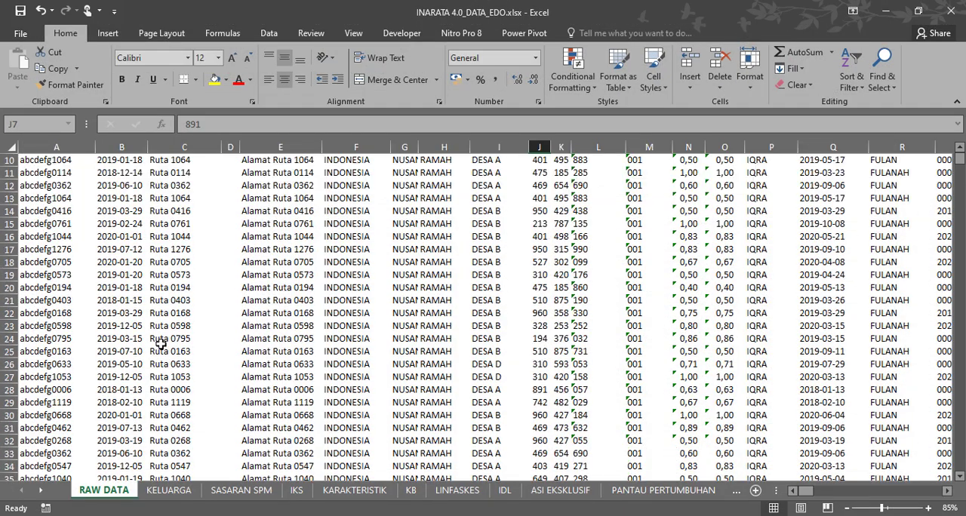
pyautogui.scroll(4, 159, 366)
pyautogui.scroll(-5, 159, 367)
pyautogui.scroll(1, 160, 366)
pyautogui.scroll(4, 161, 366)
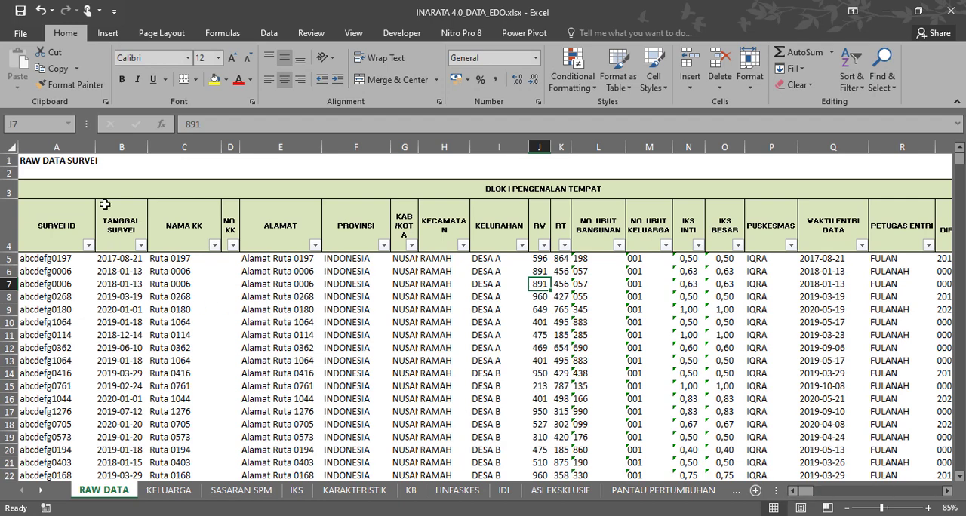
# - Copy the RAW DATA sheet into a new workbook, keeping the original in place
pyautogui.rightClick(111, 496)
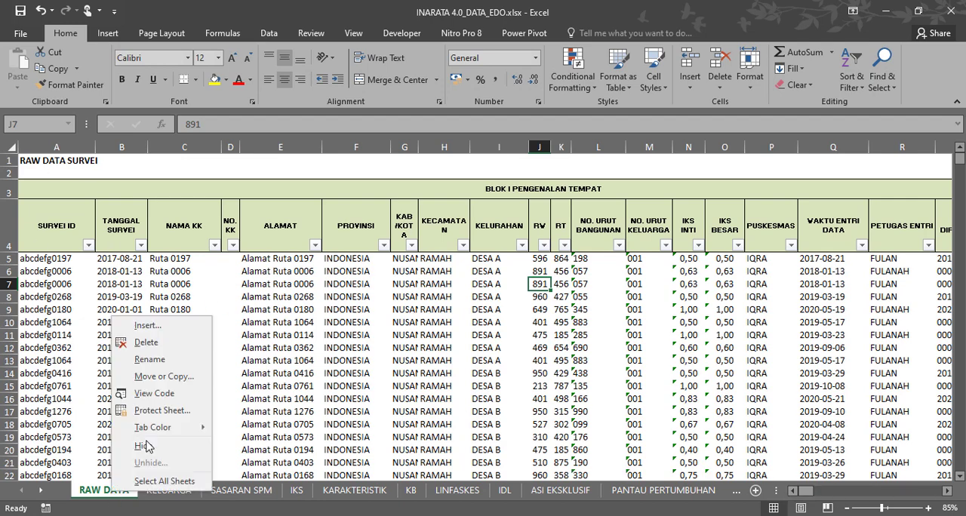
pyautogui.click(149, 376)
pyautogui.click(148, 327)
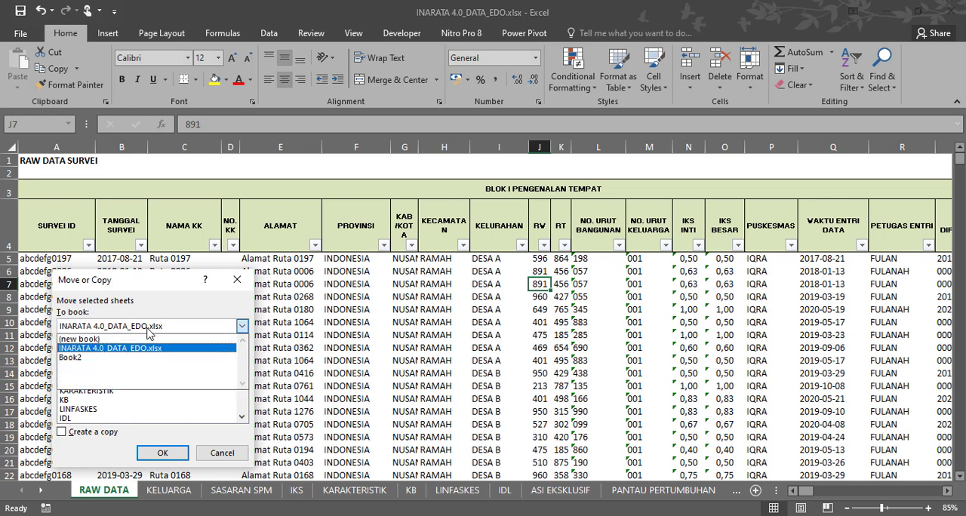
pyautogui.click(130, 340)
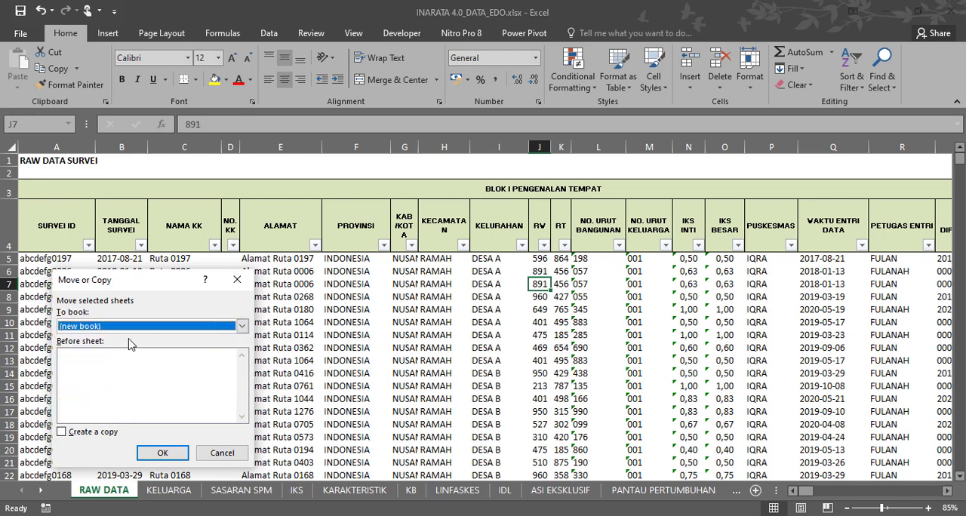
pyautogui.click(80, 434)
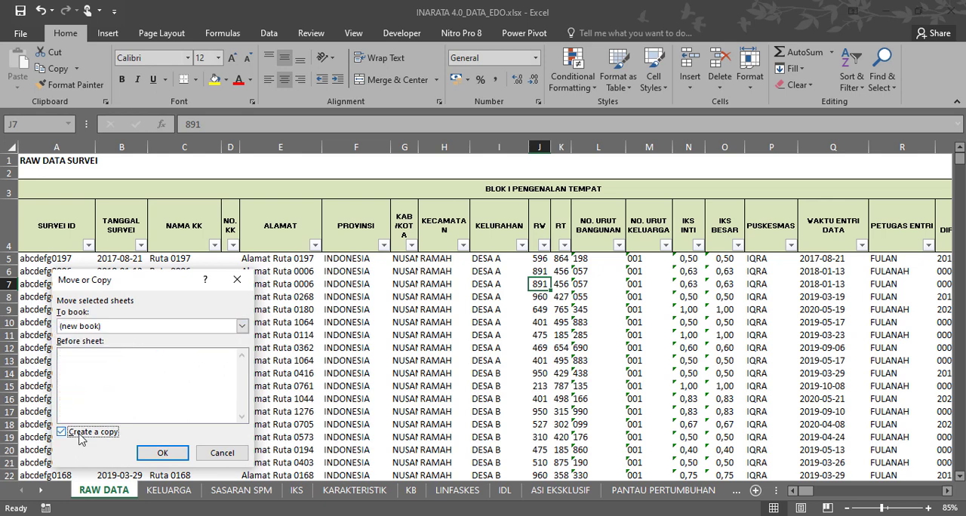
pyautogui.click(160, 452)
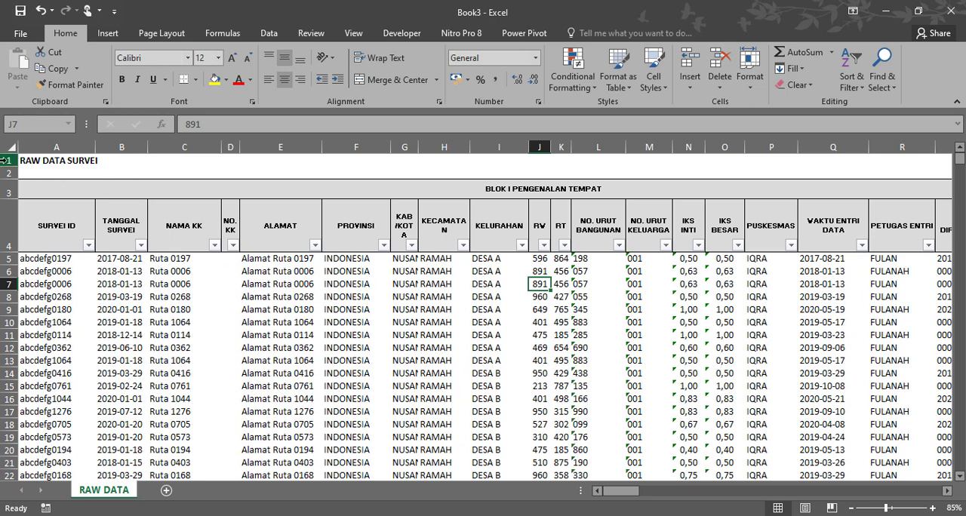
# - Delete rows 1 to 3 above the column headers in the copied RAW DATA sheet
pyautogui.moveTo(4, 159); pyautogui.dragTo(6, 190)
pyautogui.rightClick(9, 194)
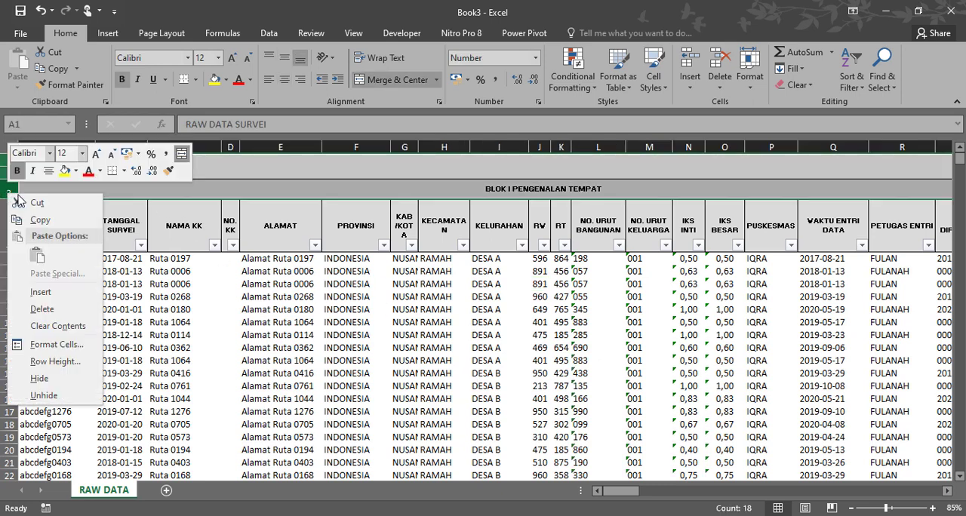
pyautogui.click(45, 309)
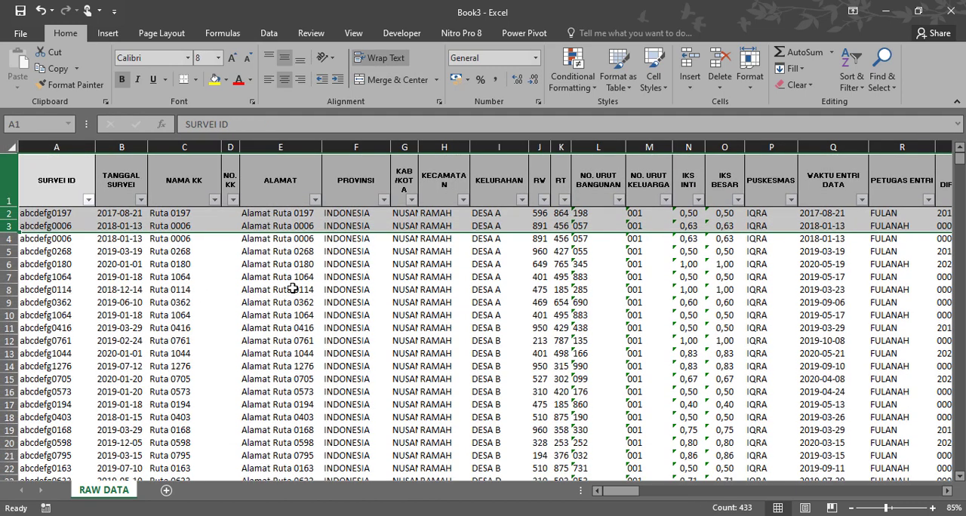
pyautogui.click(293, 288)
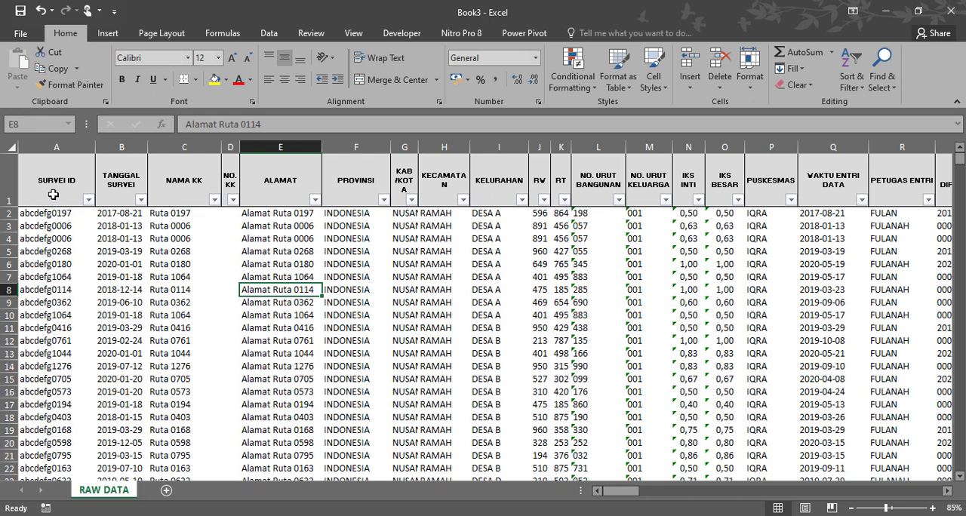
# - Convert the survey data range $A$1:$EQ$5001 into a table with headers
pyautogui.click(108, 34)
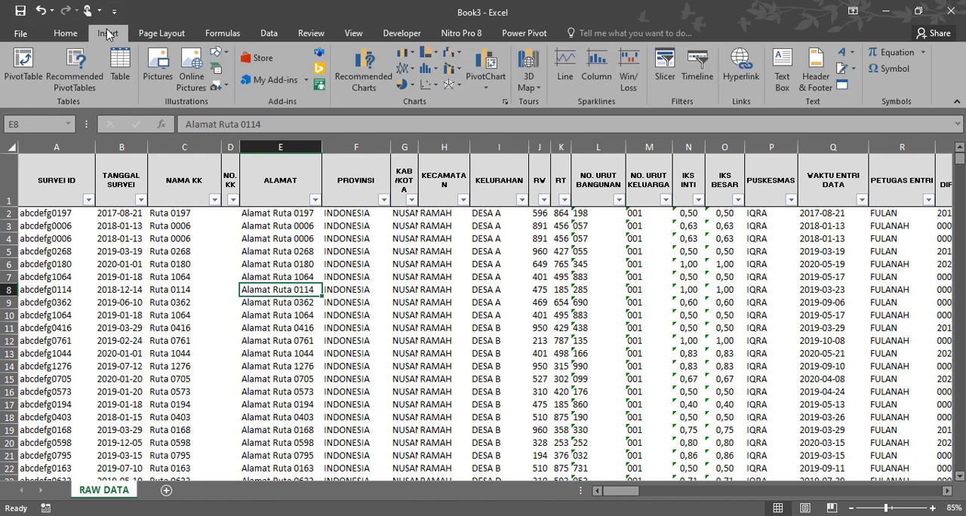
pyautogui.click(119, 66)
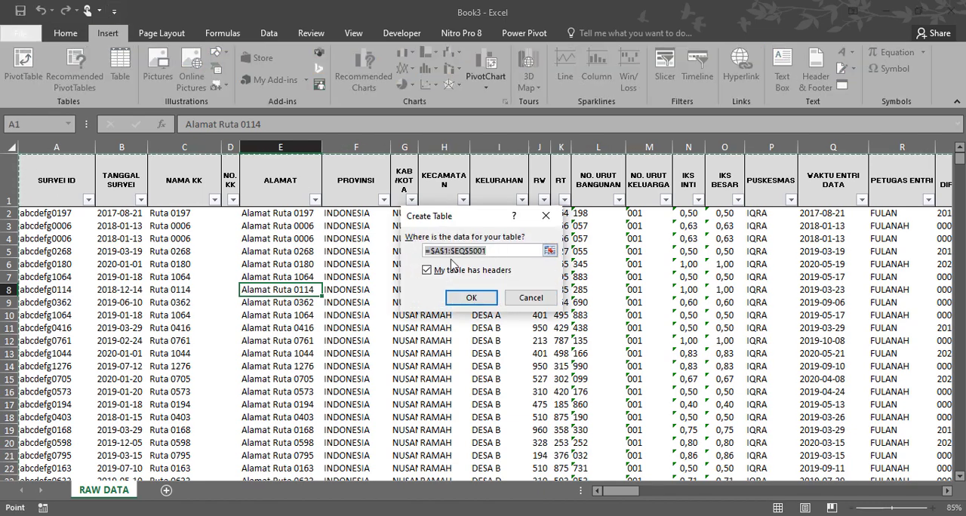
pyautogui.click(494, 252)
pyautogui.moveTo(489, 252); pyautogui.dragTo(468, 251)
pyautogui.click(513, 252)
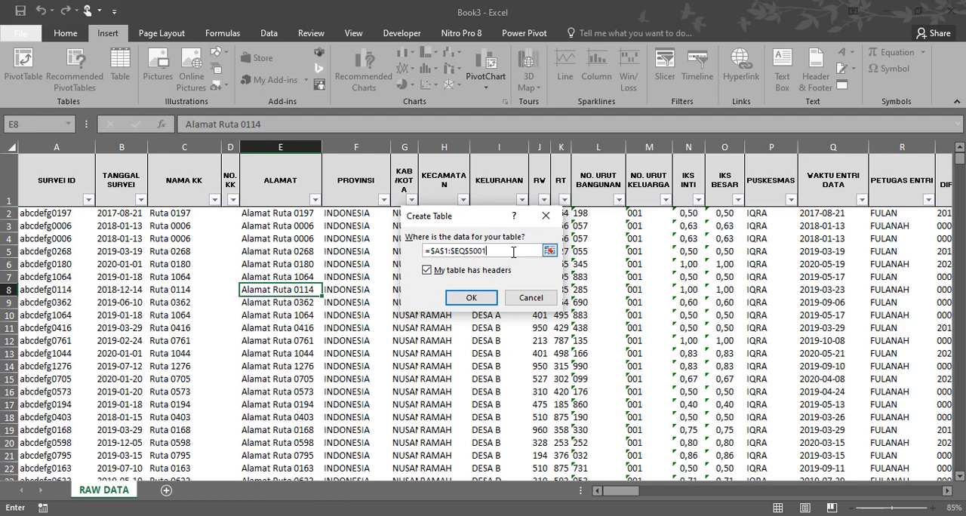
pyautogui.click(478, 298)
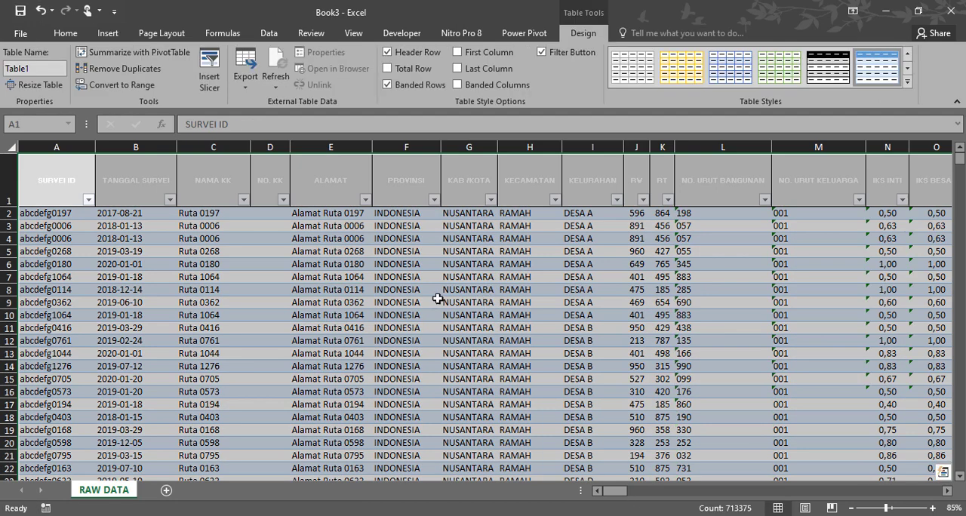
# - Rename the new survey table as PISPK
pyautogui.click(207, 264)
pyautogui.click(60, 226)
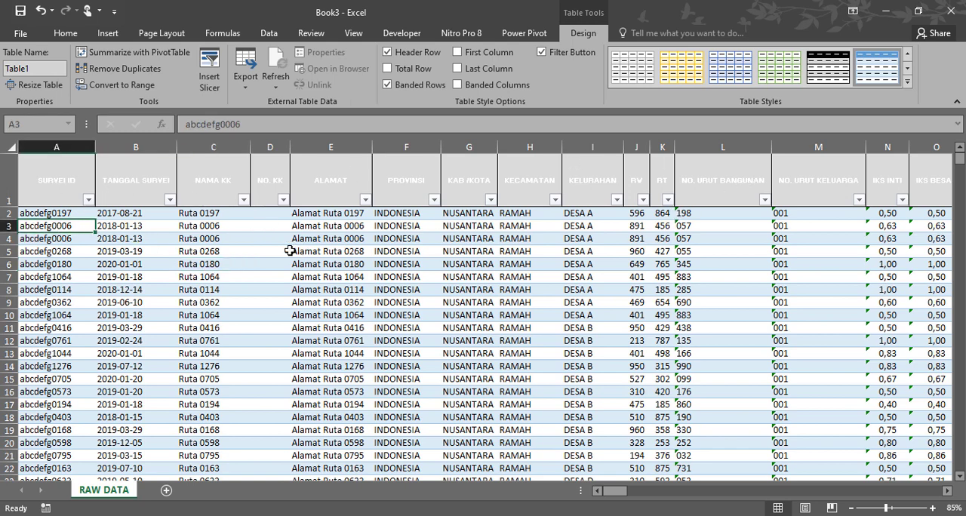
pyautogui.click(2, 67)
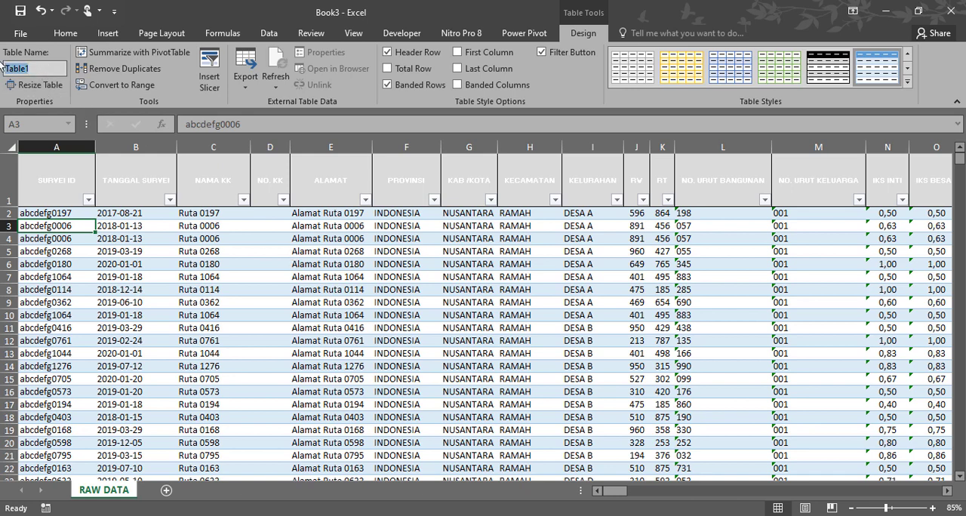
pyautogui.write('PISPK')
pyautogui.click(323, 311)
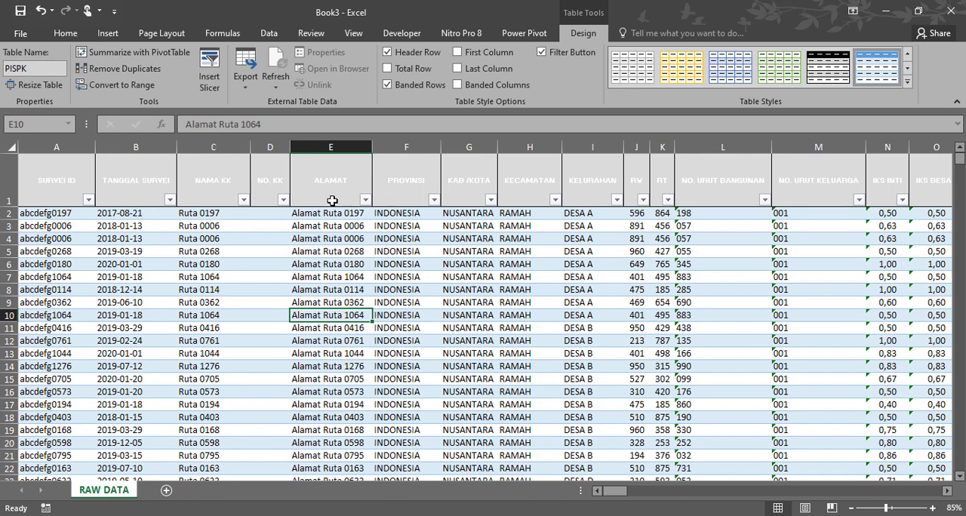
# - In the Book2 workbook, convert the Data Program range $A$1:$M$65 into a table with headers
pyautogui.click(462, 515)
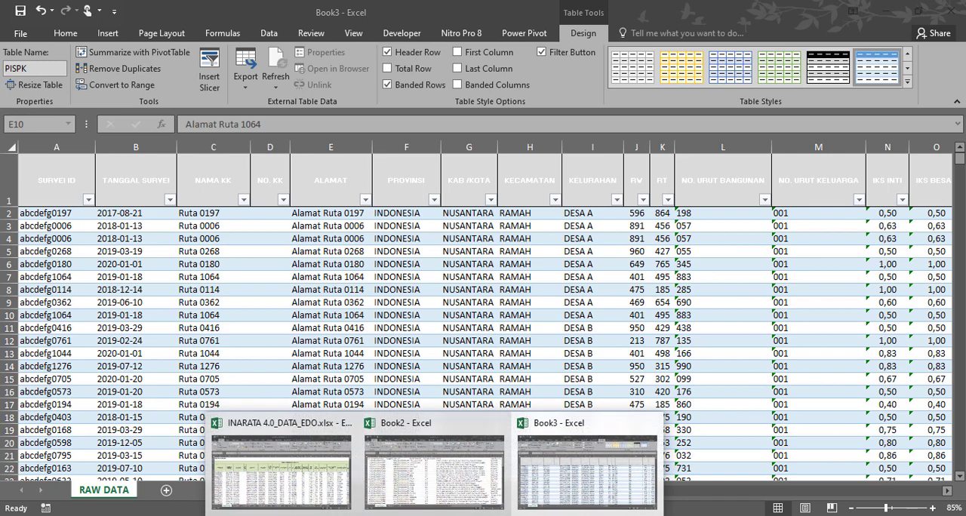
pyautogui.click(465, 489)
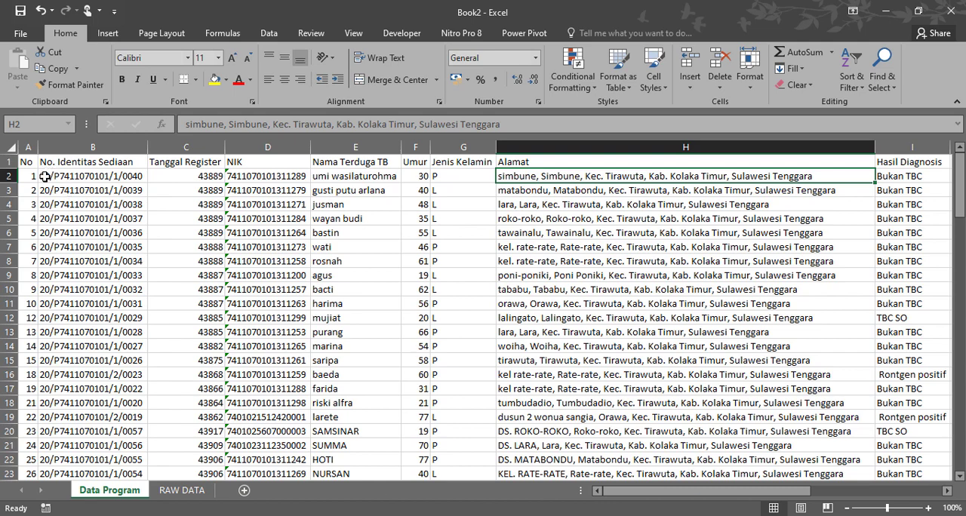
pyautogui.click(108, 33)
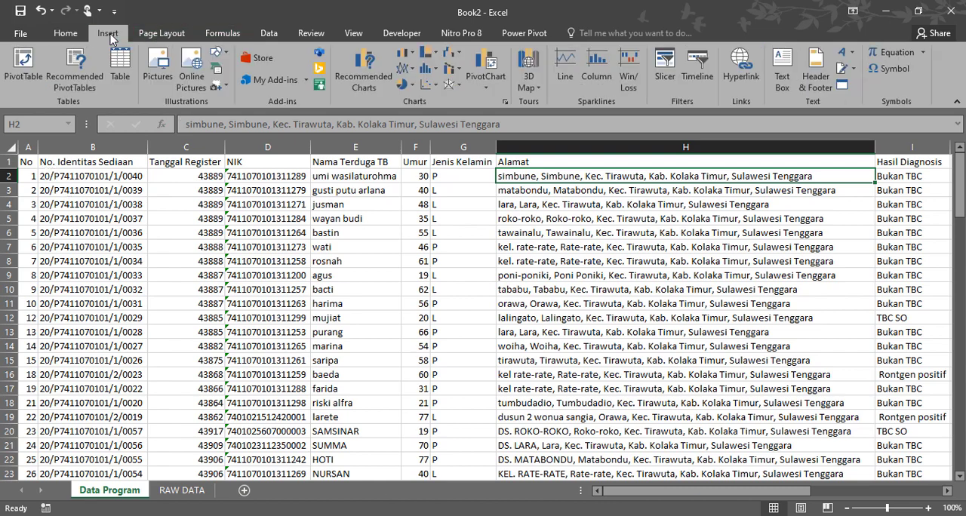
pyautogui.click(117, 75)
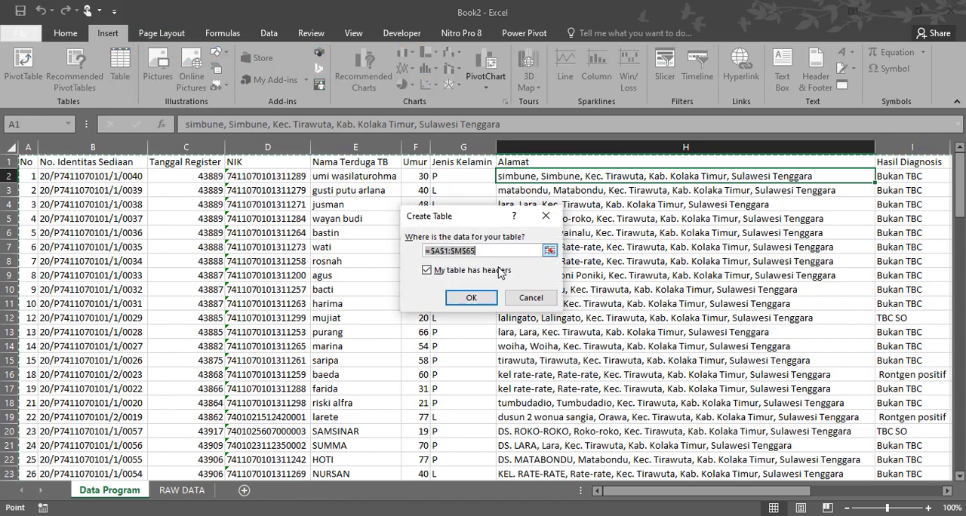
pyautogui.click(472, 298)
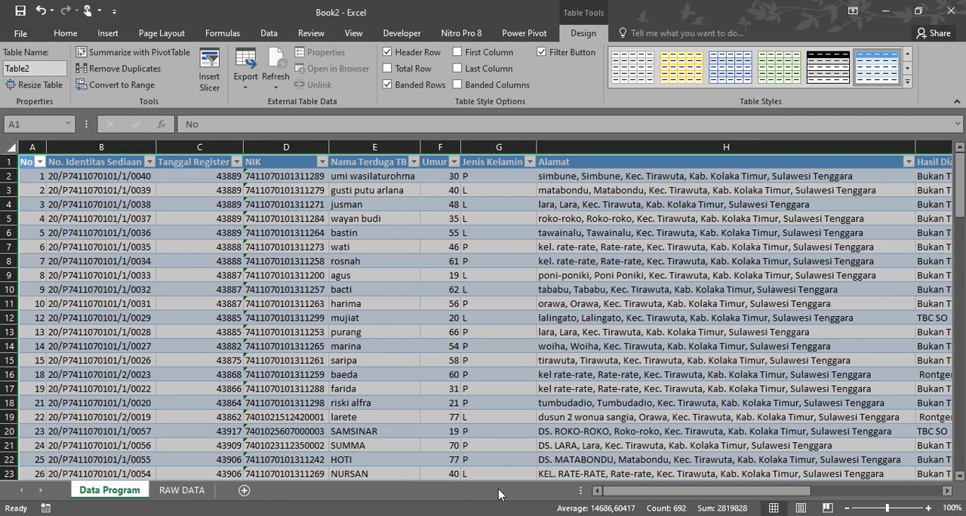
pyautogui.click(433, 514)
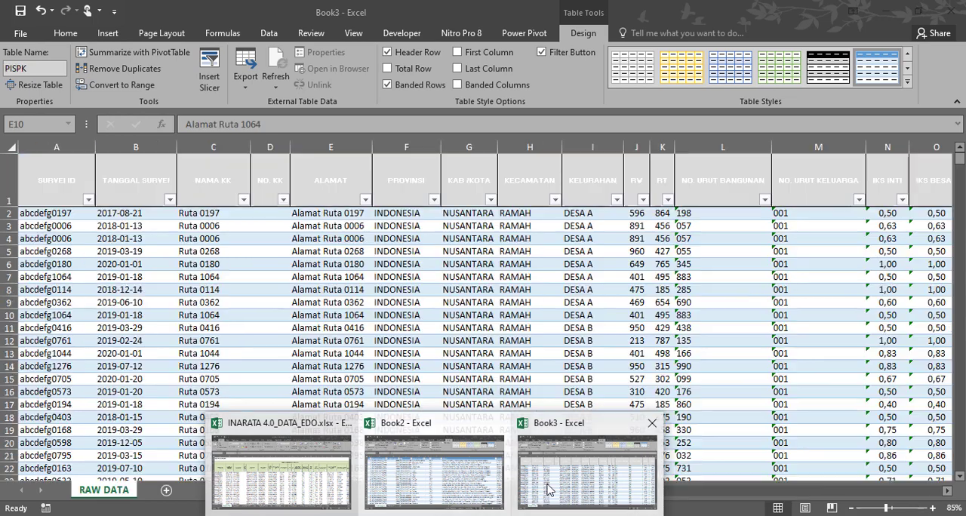
pyautogui.click(559, 491)
pyautogui.click(434, 514)
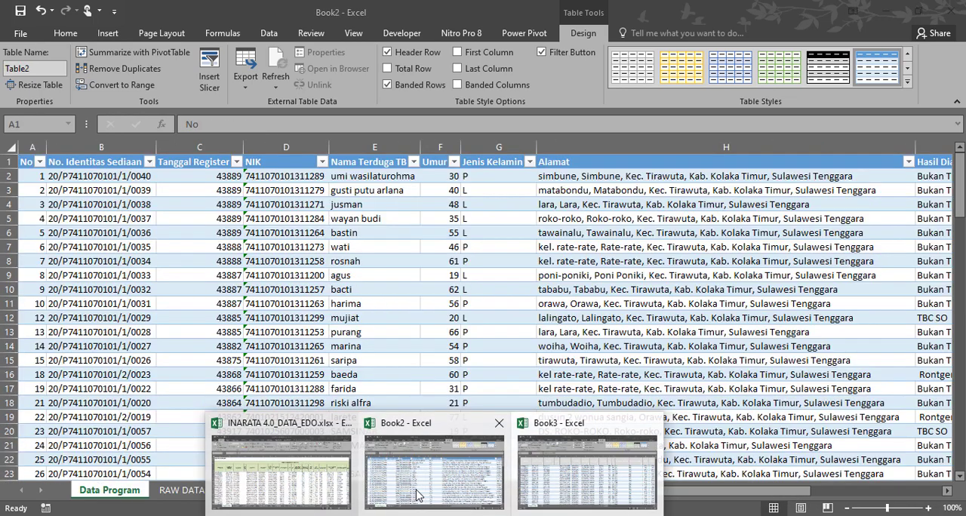
pyautogui.click(423, 491)
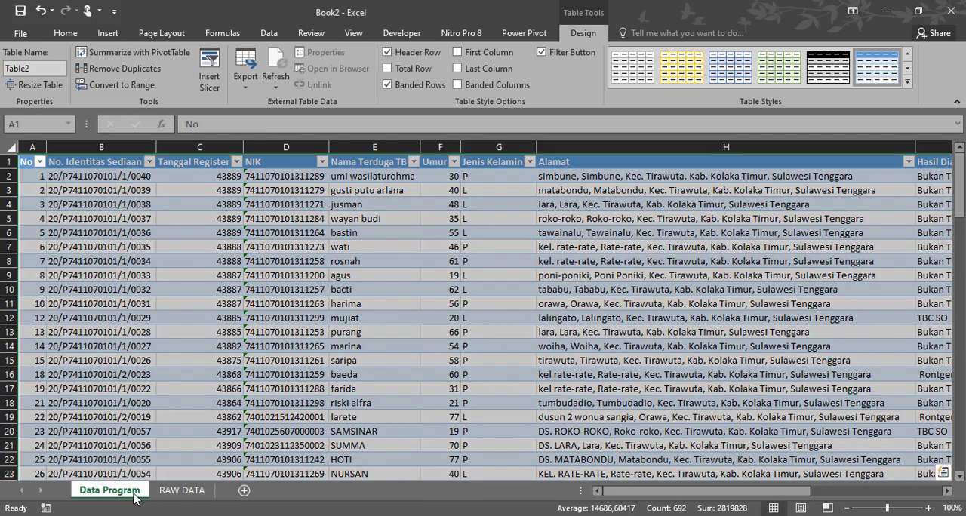
# - Convert the data on Book2's RAW DATA sheet into a table with headers, starting from the SURVEIID header in A1
pyautogui.click(182, 491)
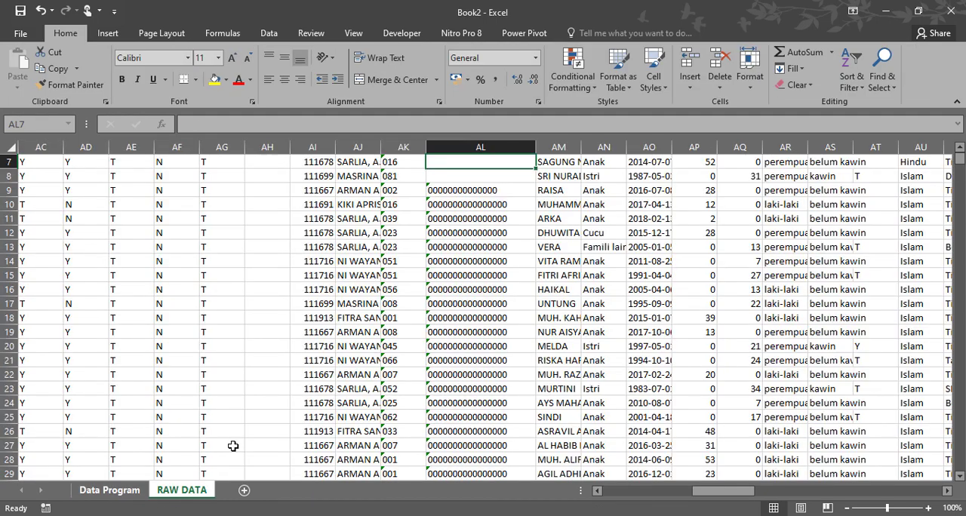
pyautogui.scroll(2, 232, 446)
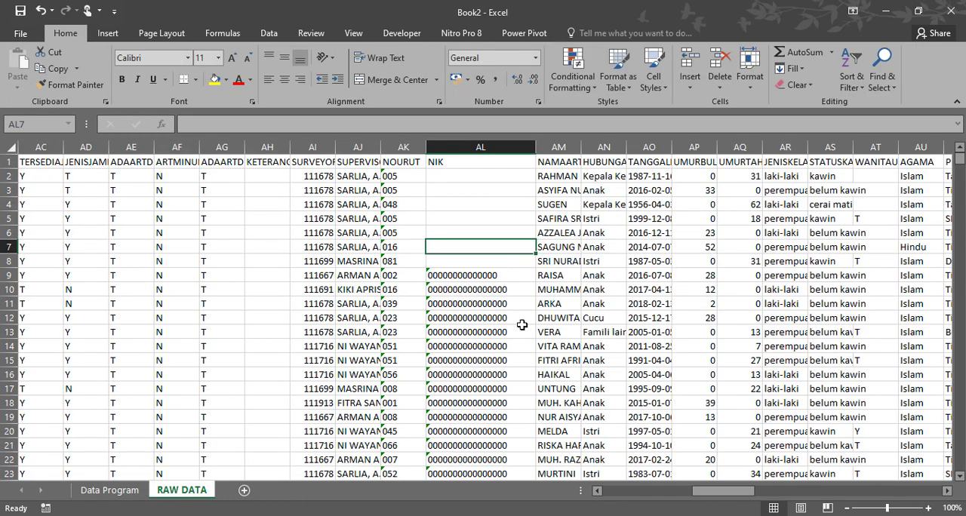
pyautogui.moveTo(714, 491); pyautogui.dragTo(631, 490)
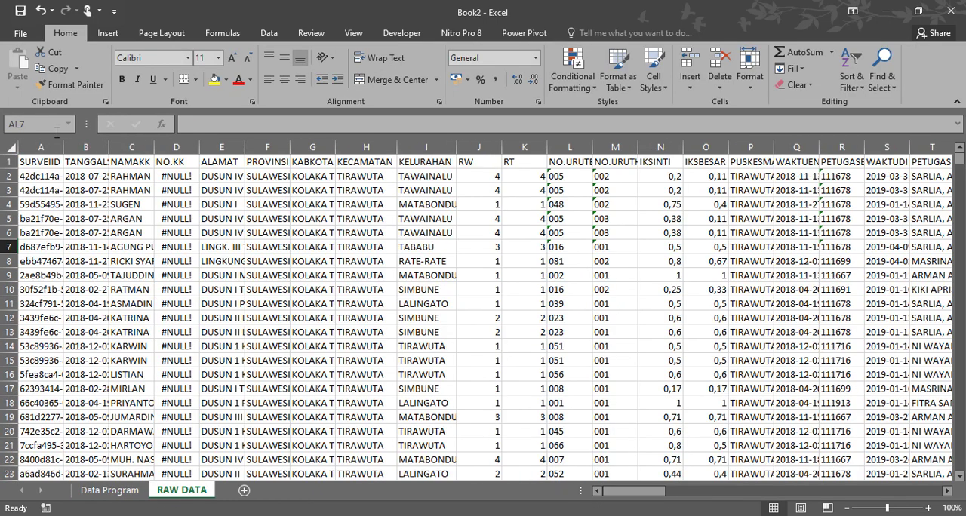
pyautogui.click(35, 166)
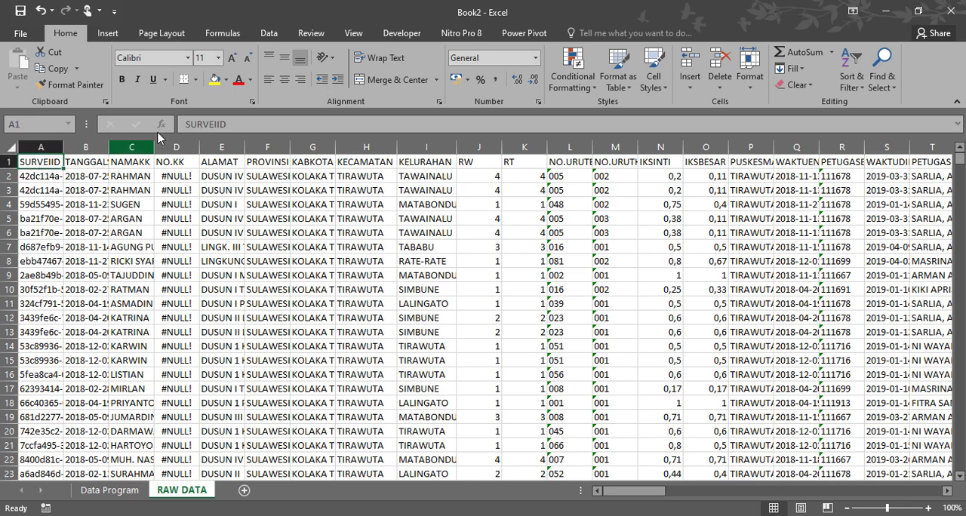
pyautogui.click(106, 33)
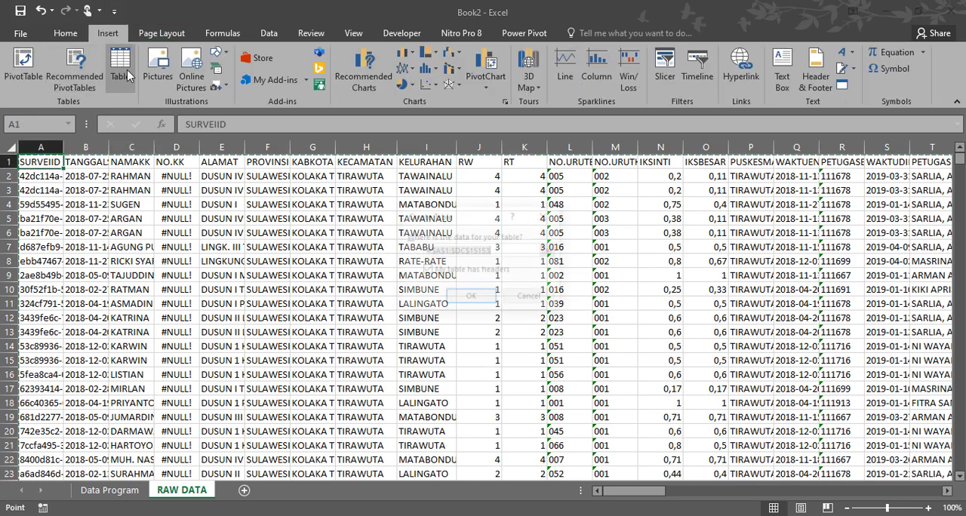
pyautogui.click(120, 67)
pyautogui.click(478, 302)
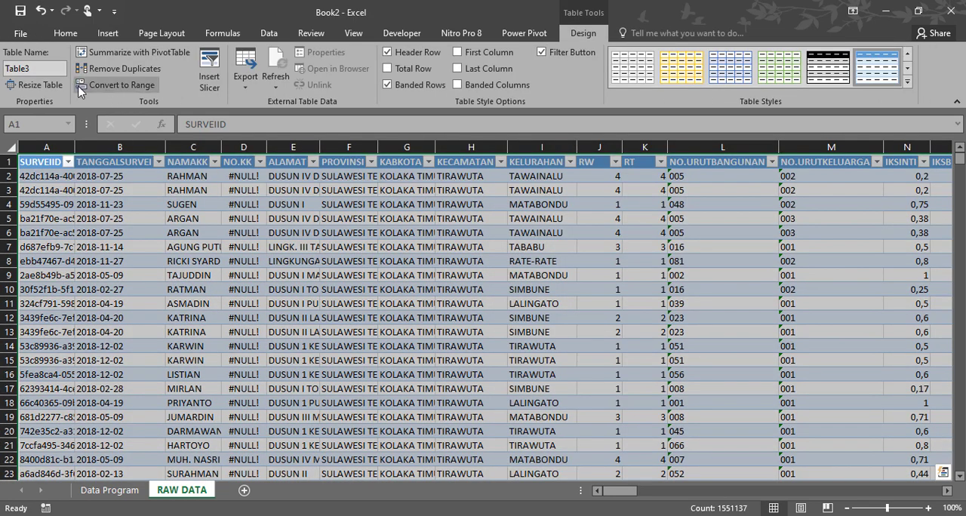
# - Try to rename the RAW DATA sheet's table as PIS-PK
pyautogui.click(52, 69)
pyautogui.write('PIS-PK')
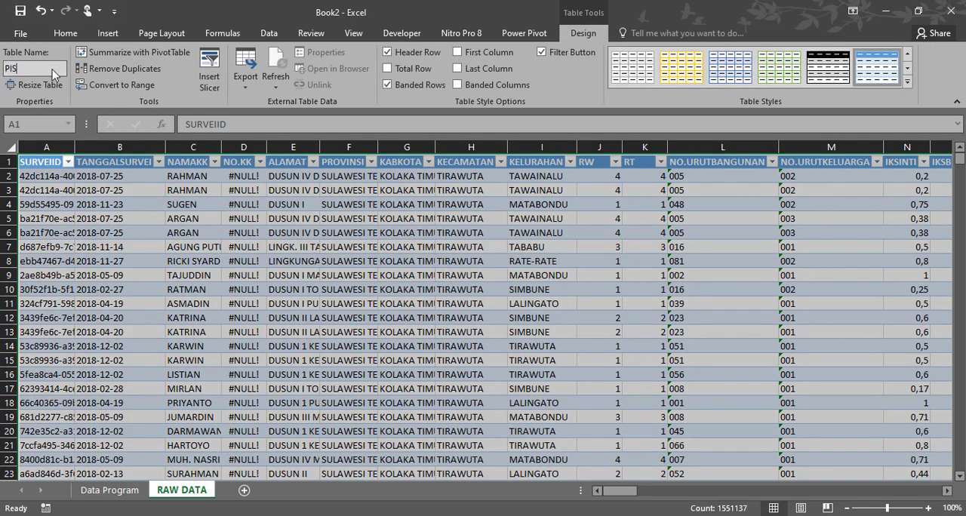
pyautogui.click(123, 491)
pyautogui.click(489, 321)
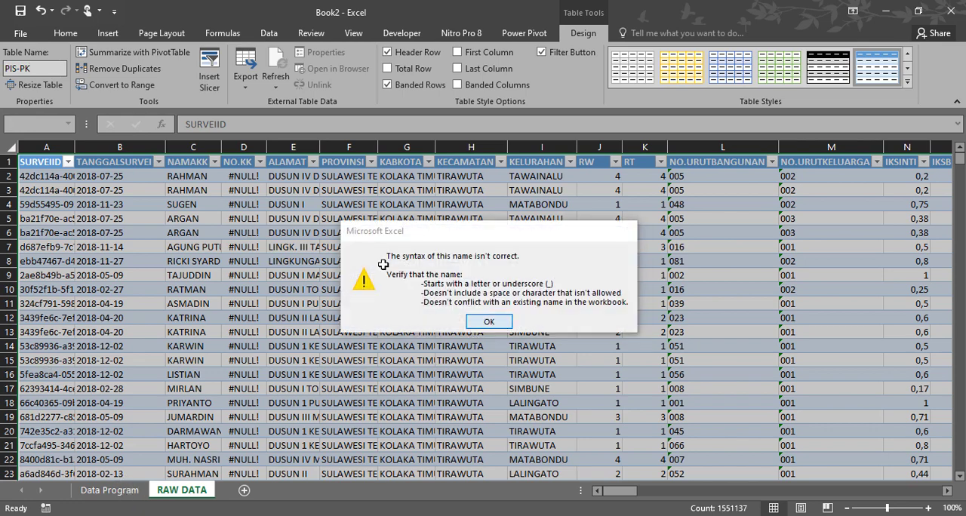
# - Rename the RAW DATA sheet's table as PISPK and the Data Program sheet's table as dataTB
pyautogui.write('PI')
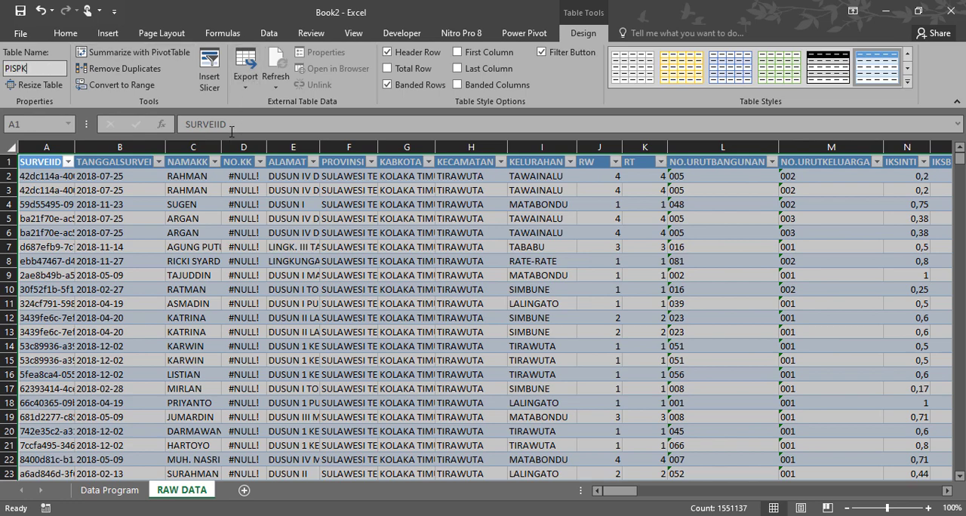
pyautogui.press('Return')
pyautogui.click(109, 490)
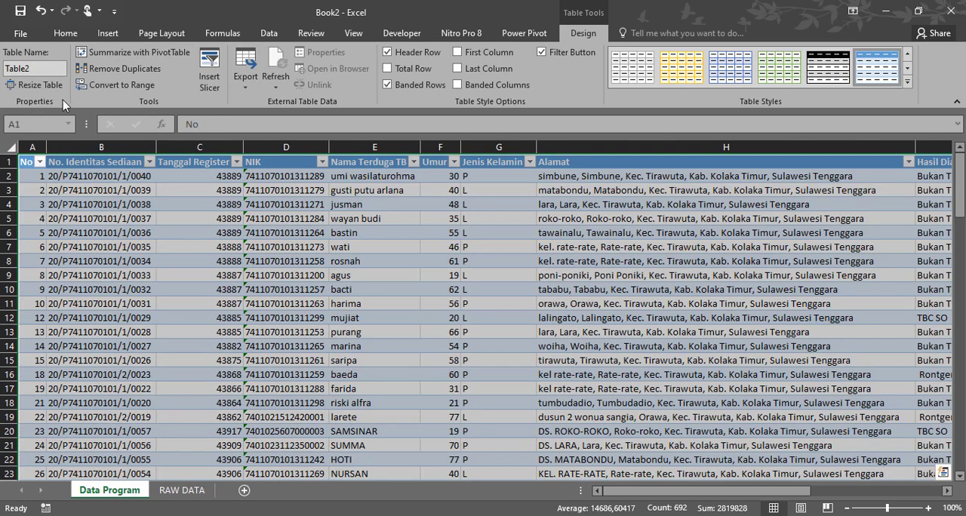
pyautogui.doubleClick(47, 68)
pyautogui.write('dataTB')
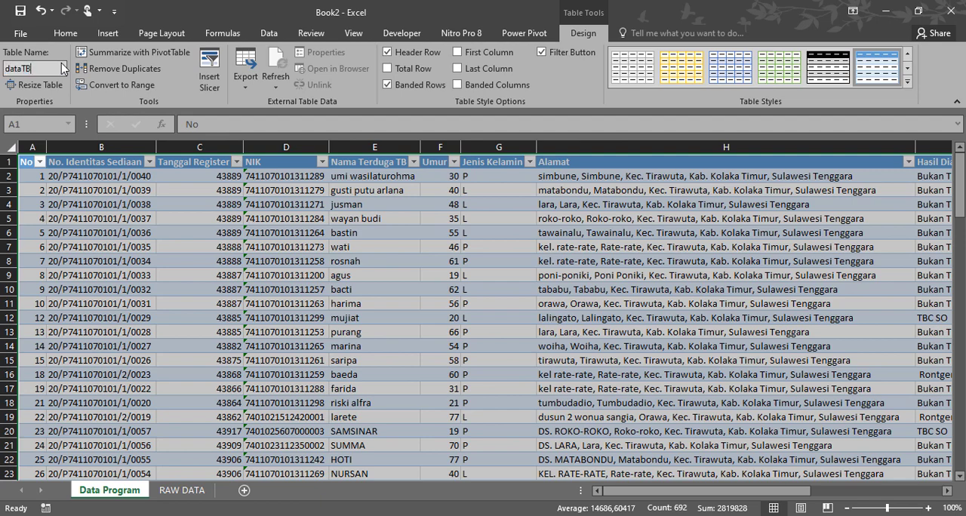
pyautogui.press('Return')
pyautogui.click(258, 275)
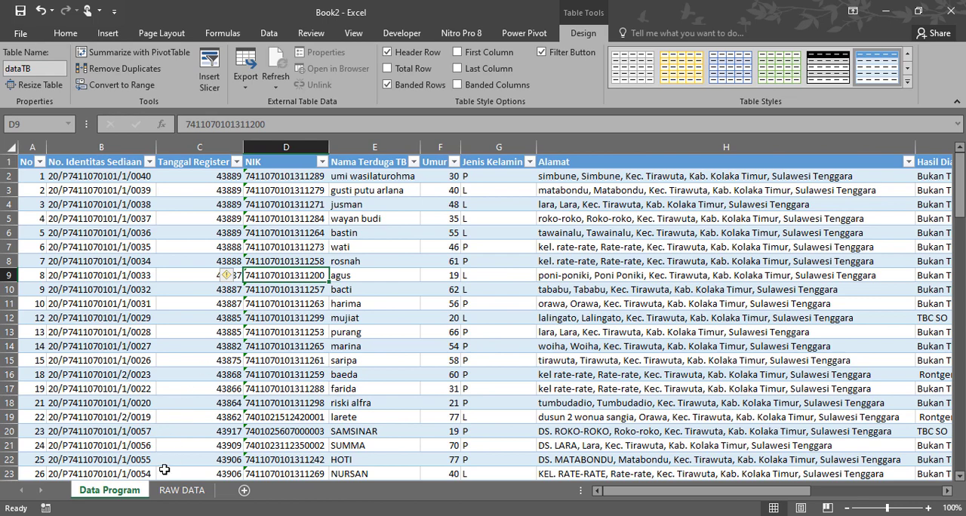
pyautogui.click(179, 492)
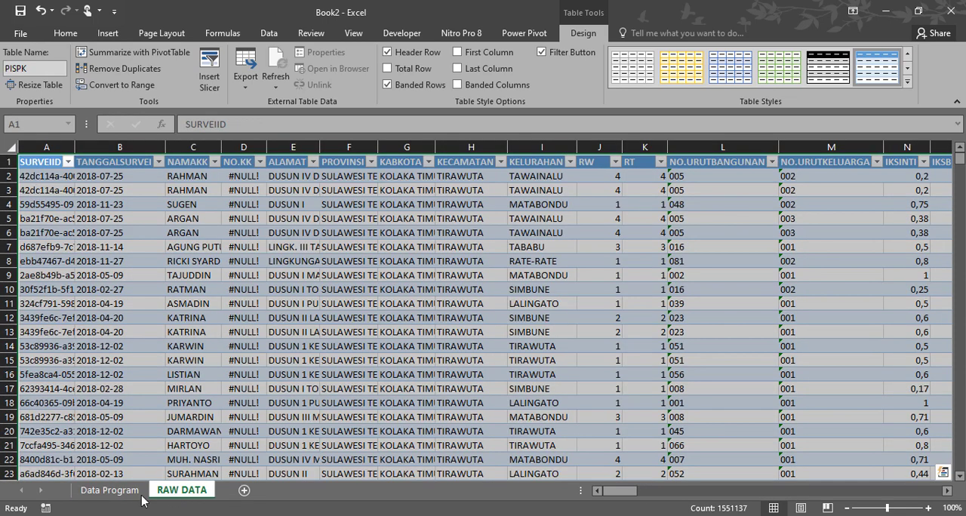
pyautogui.click(129, 494)
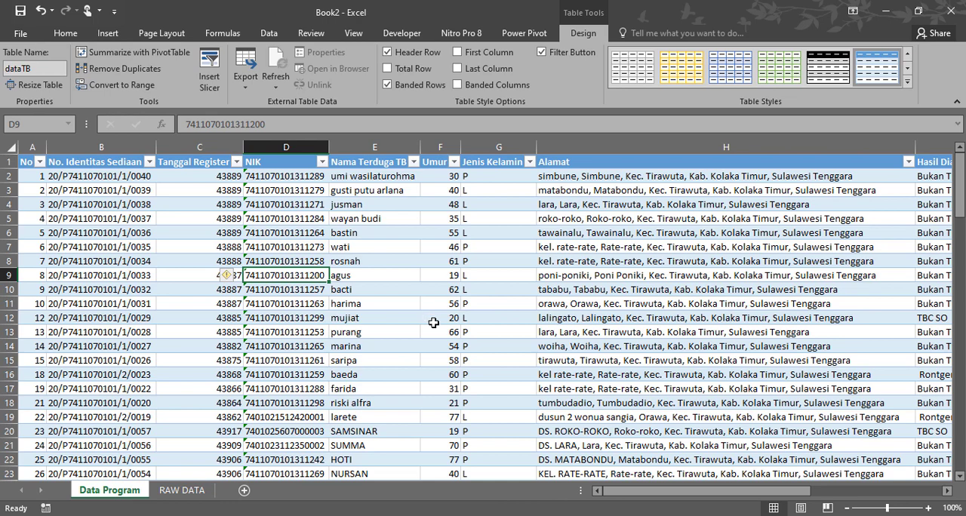
# - Review the available COM add-ins in the Excel options, leaving them unmodified
pyautogui.click(21, 38)
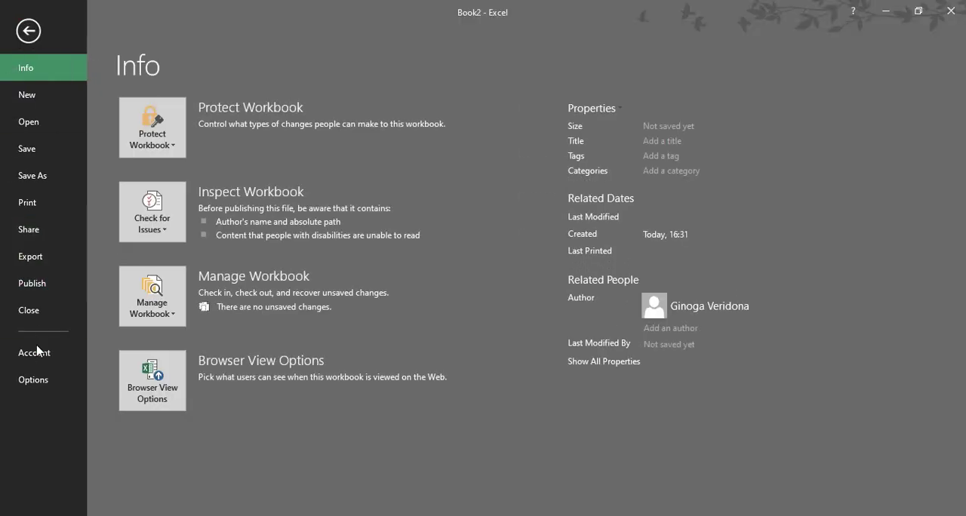
pyautogui.click(34, 380)
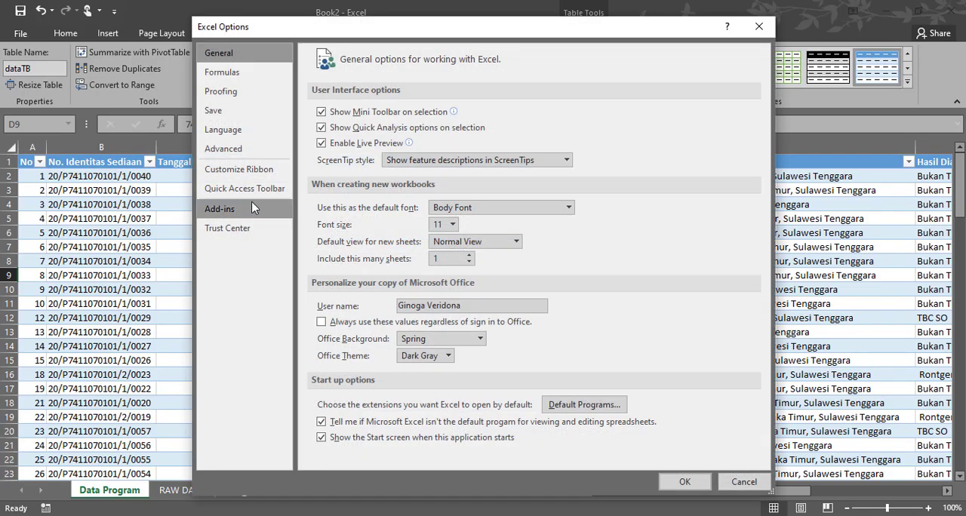
pyautogui.click(226, 212)
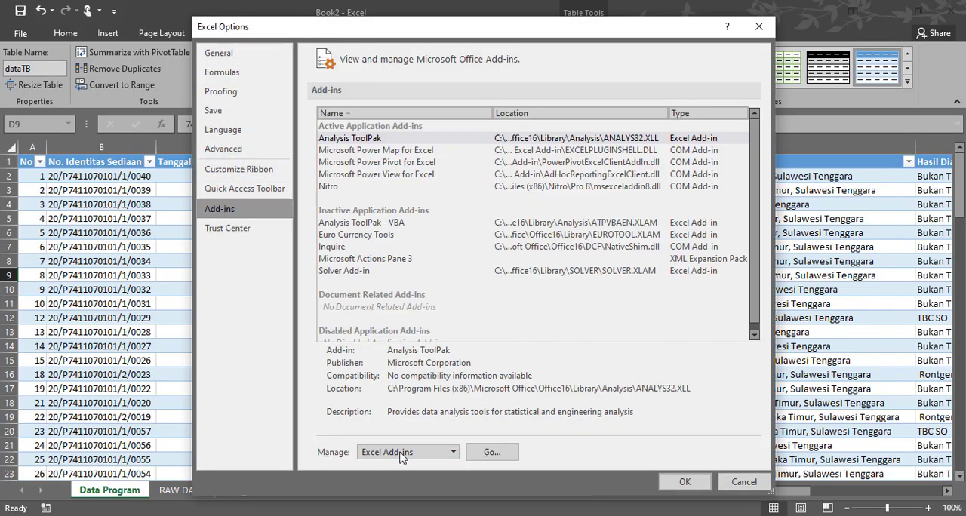
pyautogui.click(450, 454)
pyautogui.click(403, 397)
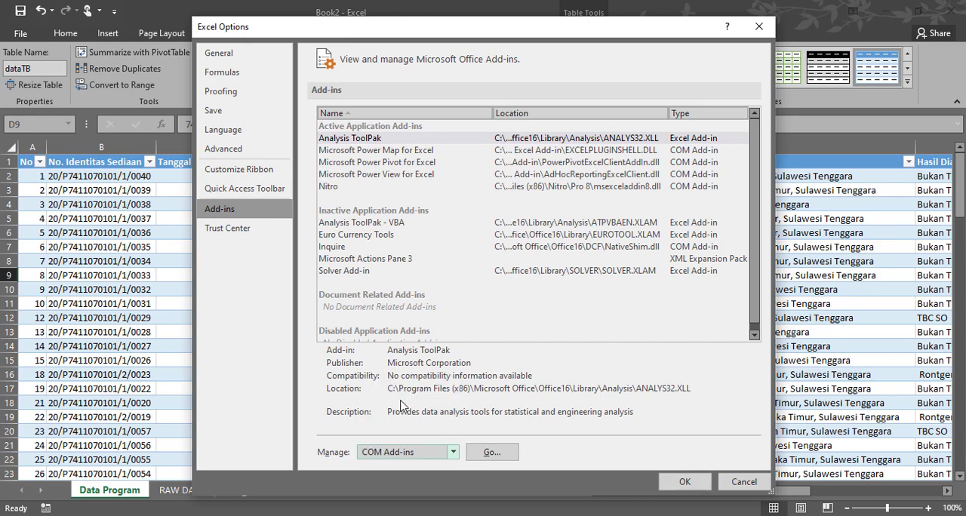
pyautogui.click(491, 453)
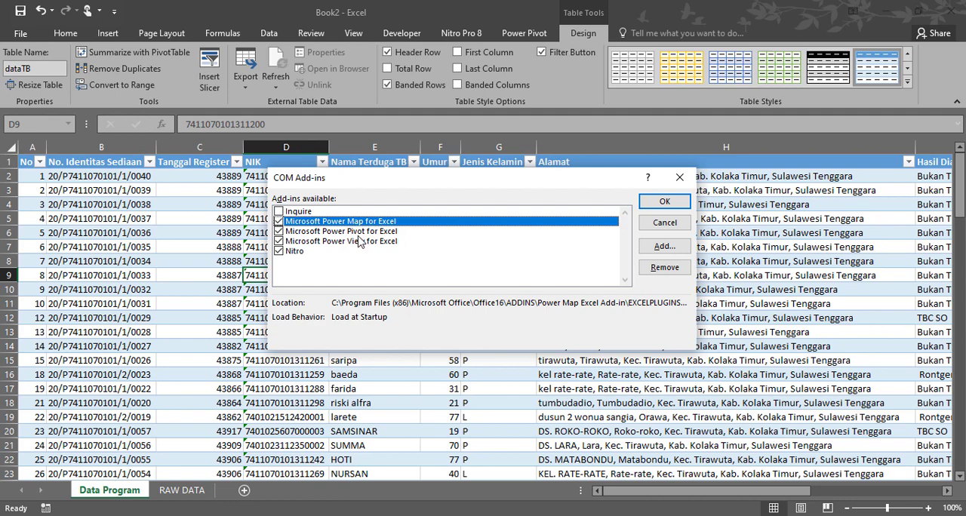
pyautogui.click(665, 224)
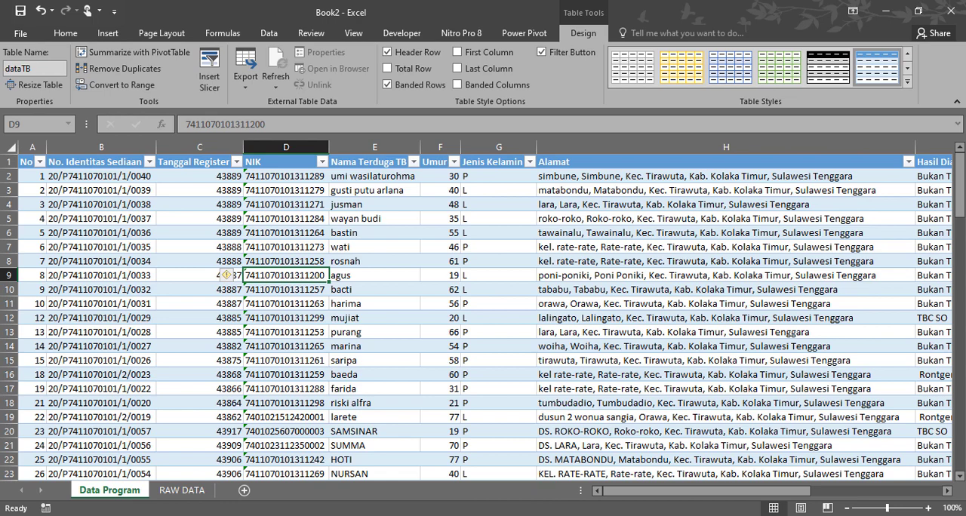
# - Switch to the Chrome browser and search Google for microsoft power query for excel 2007
pyautogui.moveTo(540, 514)
pyautogui.click(541, 498)
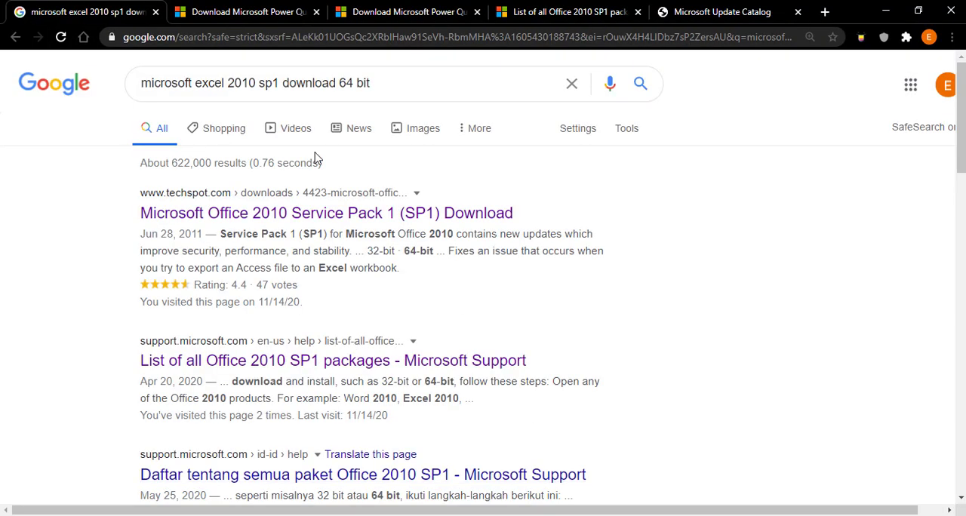
pyautogui.moveTo(381, 87); pyautogui.dragTo(122, 66)
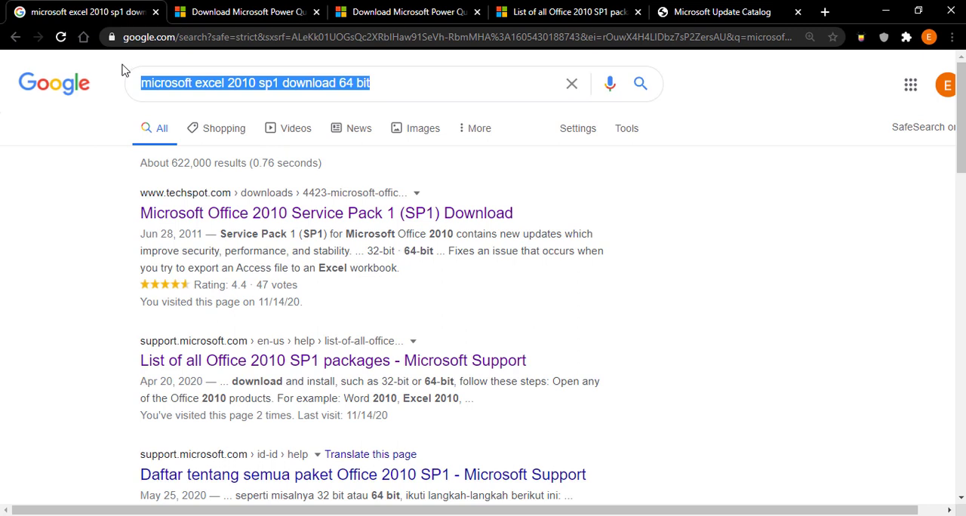
pyautogui.write('micro')
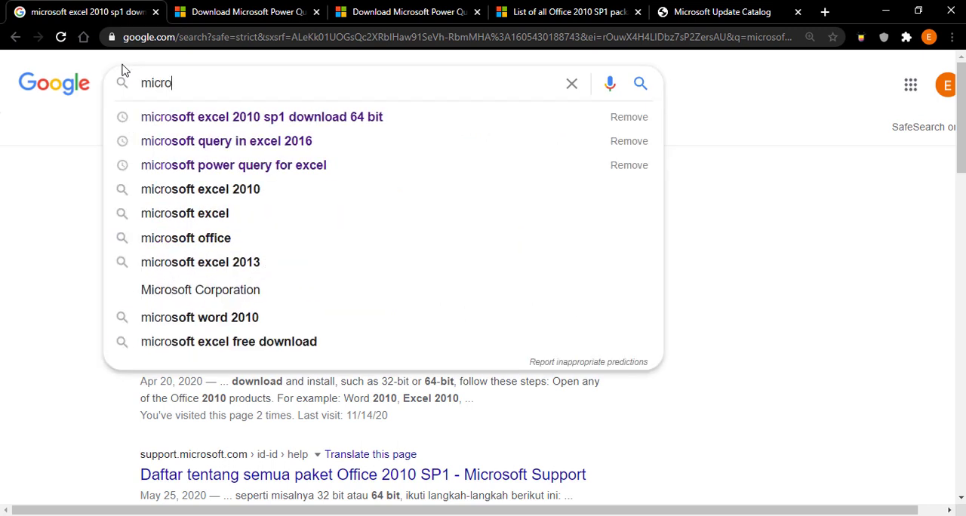
pyautogui.write('soft p')
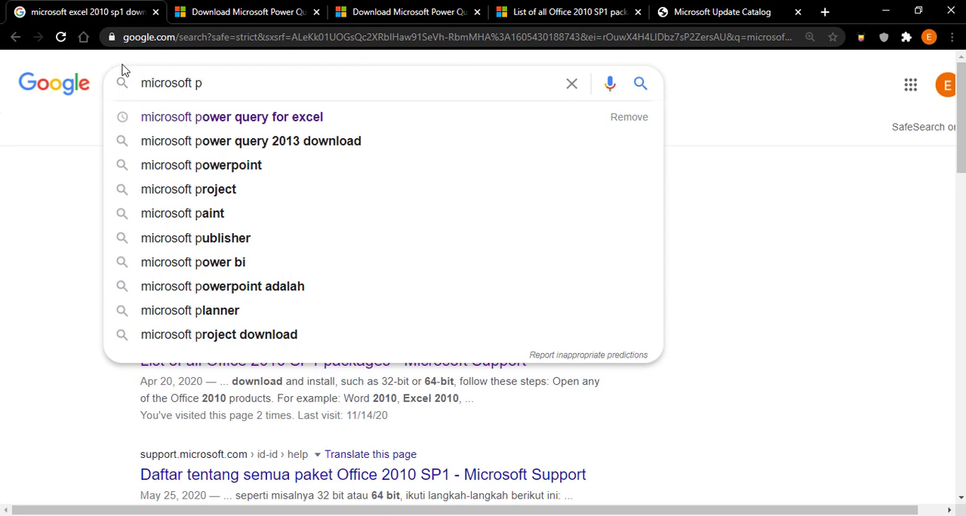
pyautogui.click(283, 119)
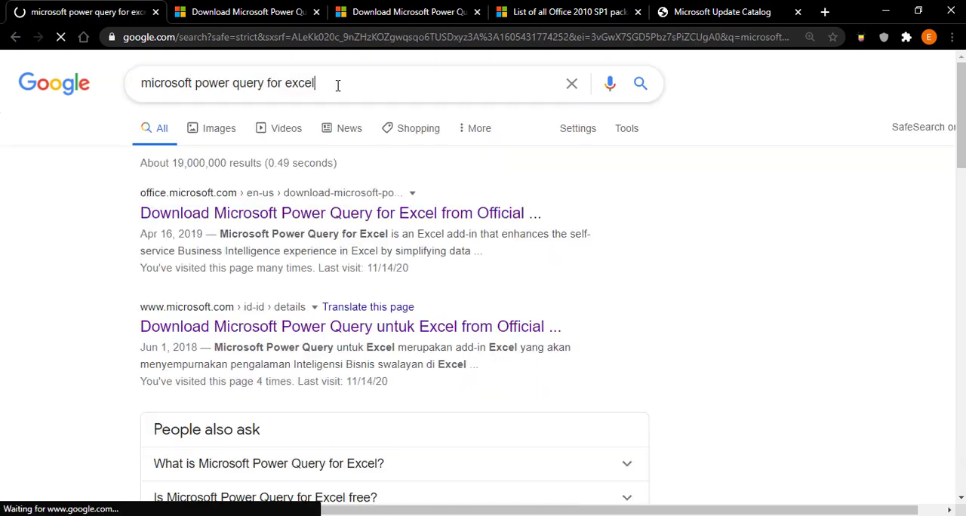
pyautogui.click(337, 86)
pyautogui.write('20')
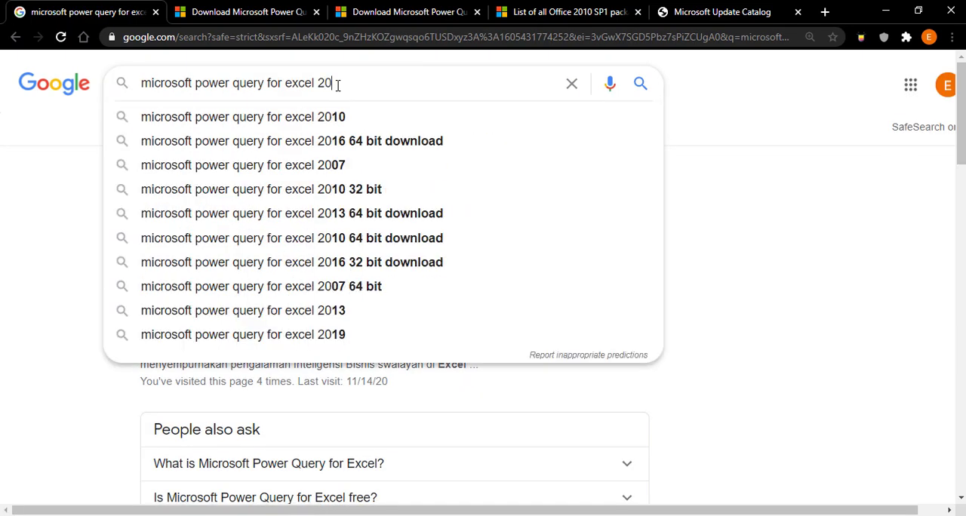
pyautogui.write('07')
pyautogui.click(349, 115)
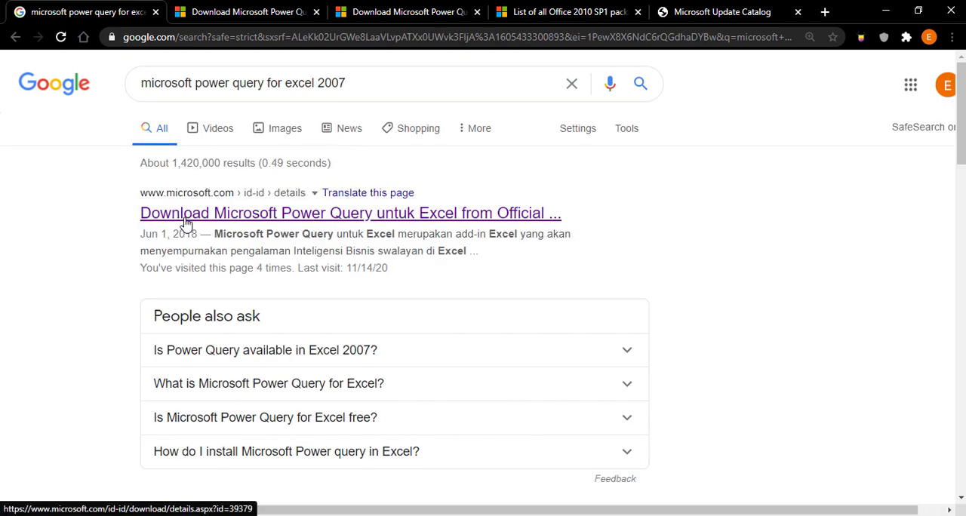
# - Download PowerQuery_2.56.5023.1181 (32-bit) [id-ID].msi from the Microsoft Power Query untuk Excel page, launch it and dismiss the run prompt
pyautogui.rightClick(187, 224)
pyautogui.click(201, 227)
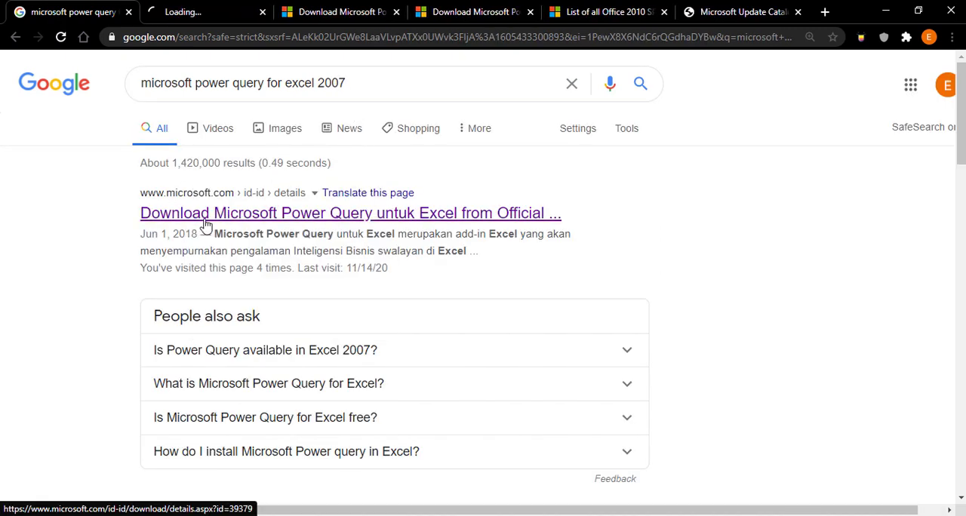
pyautogui.click(216, 24)
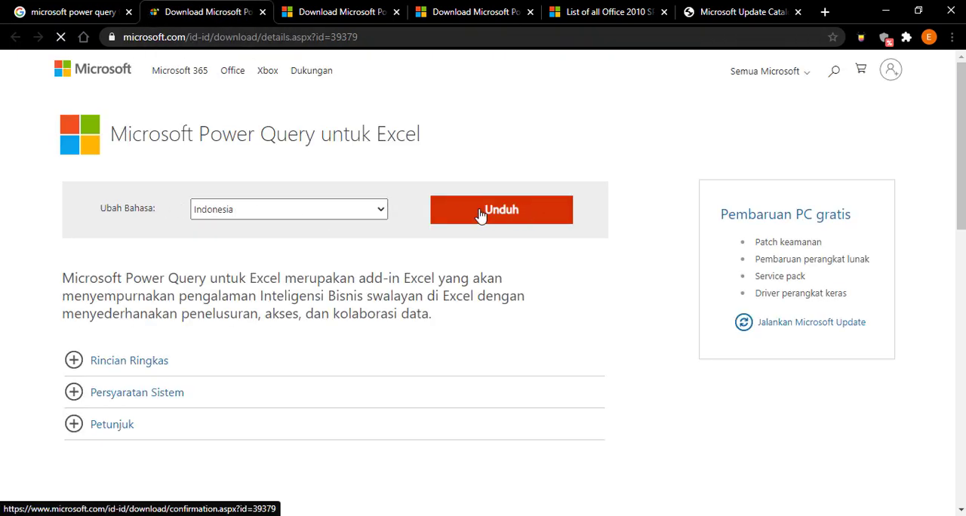
pyautogui.click(524, 214)
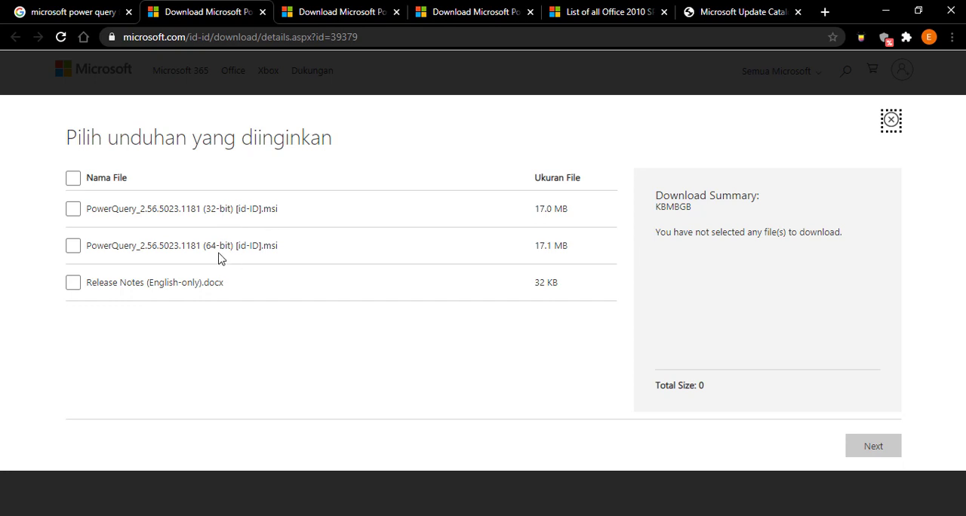
pyautogui.click(73, 209)
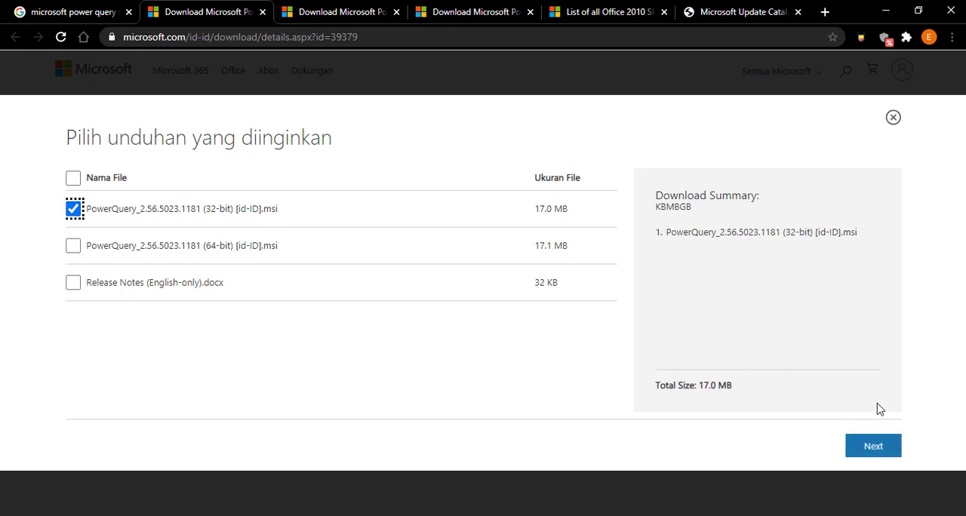
pyautogui.click(872, 448)
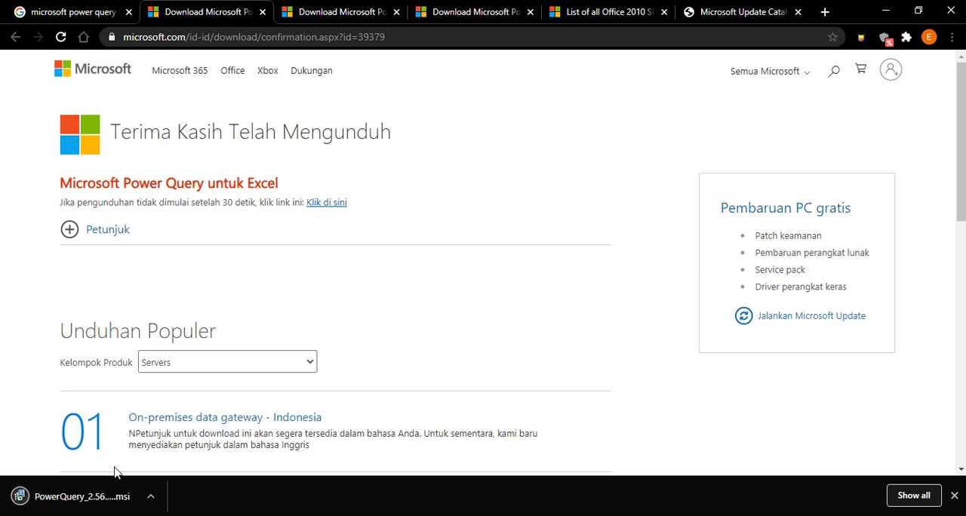
pyautogui.click(89, 498)
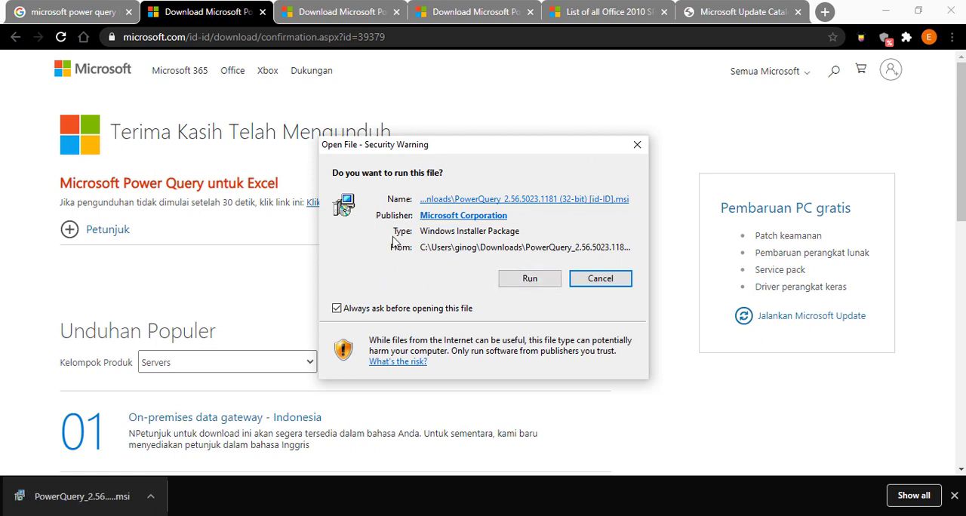
pyautogui.click(637, 144)
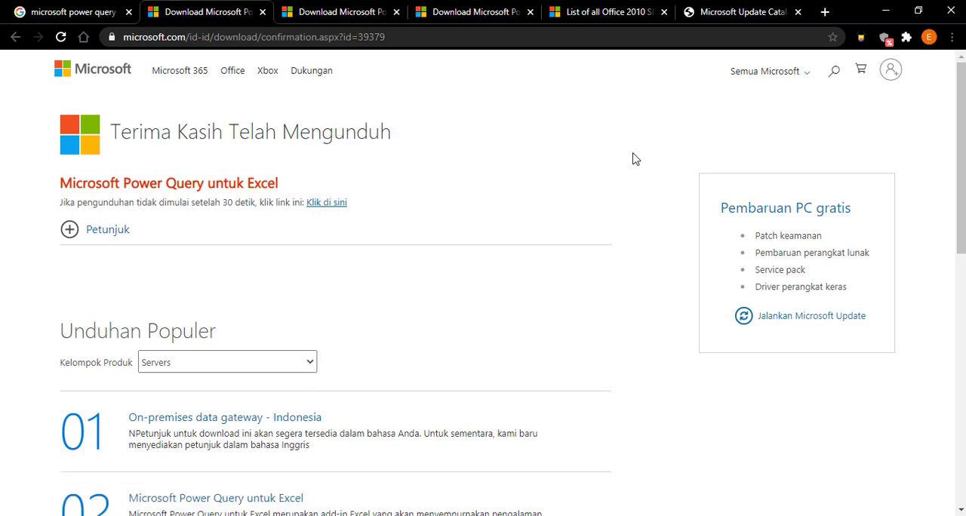
# - Return to the Google results and search for microsoft power query for excel 2010
pyautogui.click(77, 10)
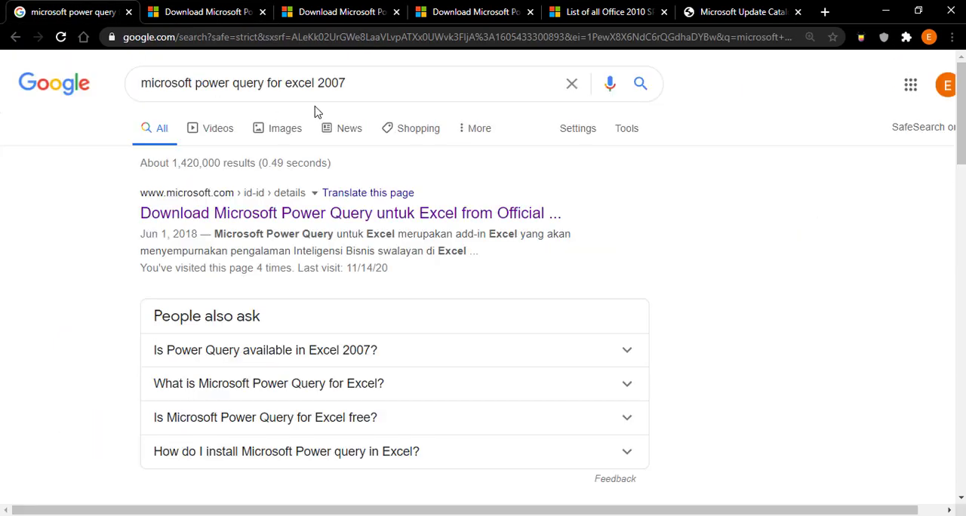
pyautogui.moveTo(330, 85); pyautogui.dragTo(360, 84)
pyautogui.press('BackSpace')
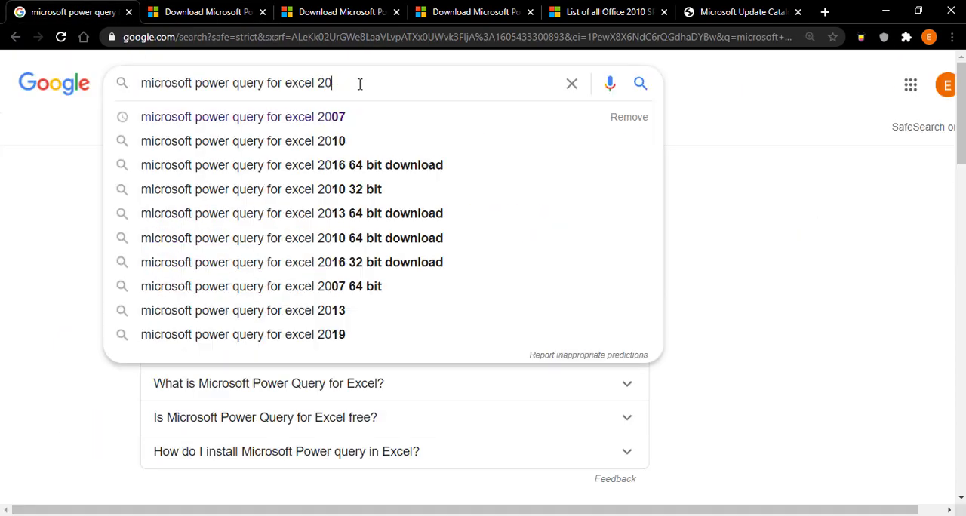
pyautogui.write('10')
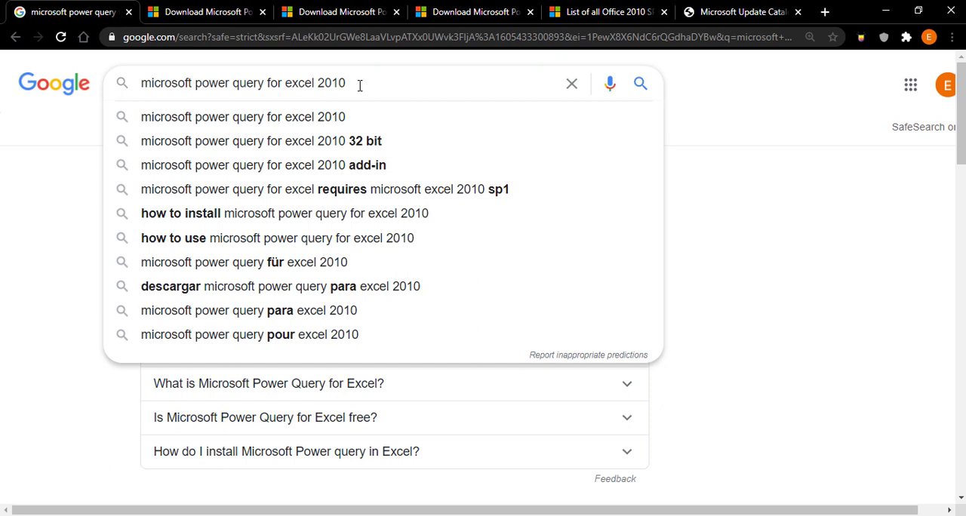
pyautogui.click(359, 120)
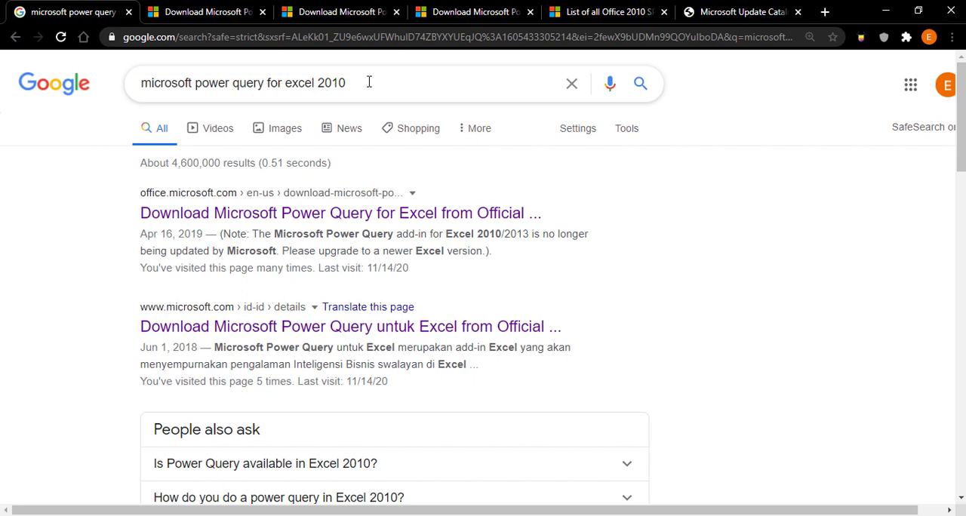
# - Open the English Microsoft Power Query for Excel page in a new tab and display its download choices
pyautogui.rightClick(294, 217)
pyautogui.click(319, 225)
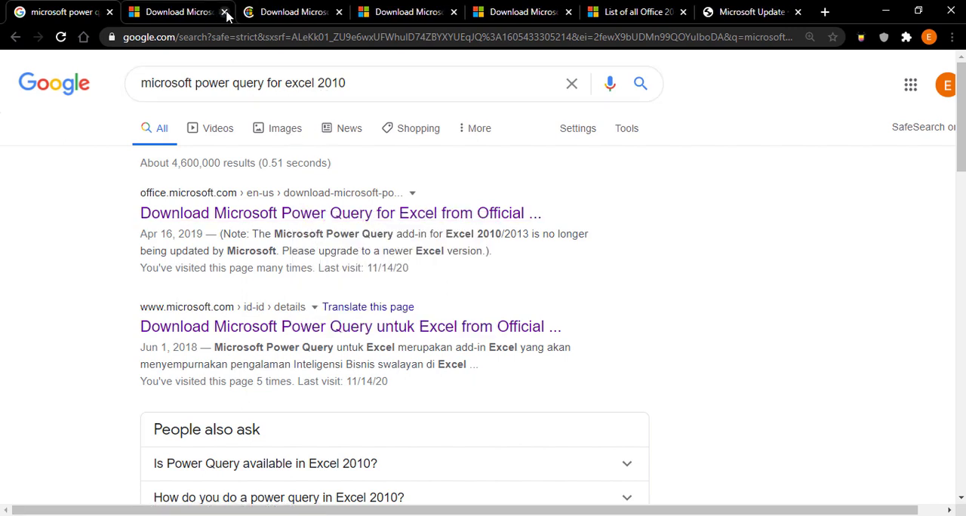
pyautogui.click(291, 12)
pyautogui.scroll(-3, 477, 279)
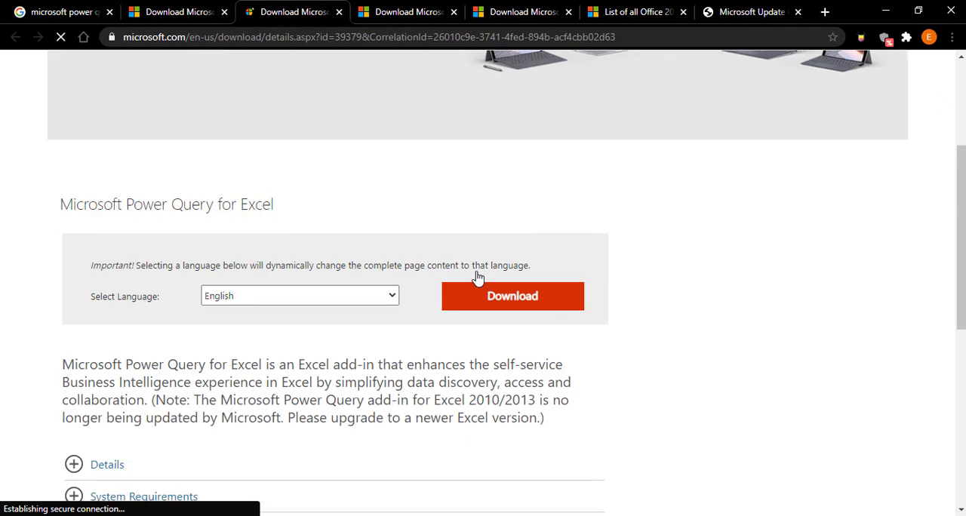
pyautogui.click(532, 296)
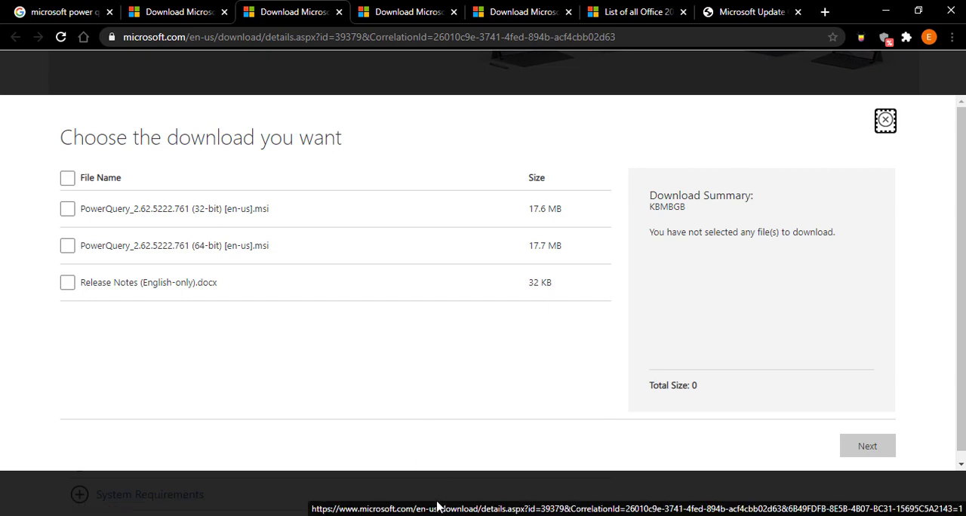
# - Switch to the Book2 workbook in Excel, view its list of available COM add-ins, and dismiss it without changes
pyautogui.moveTo(427, 511)
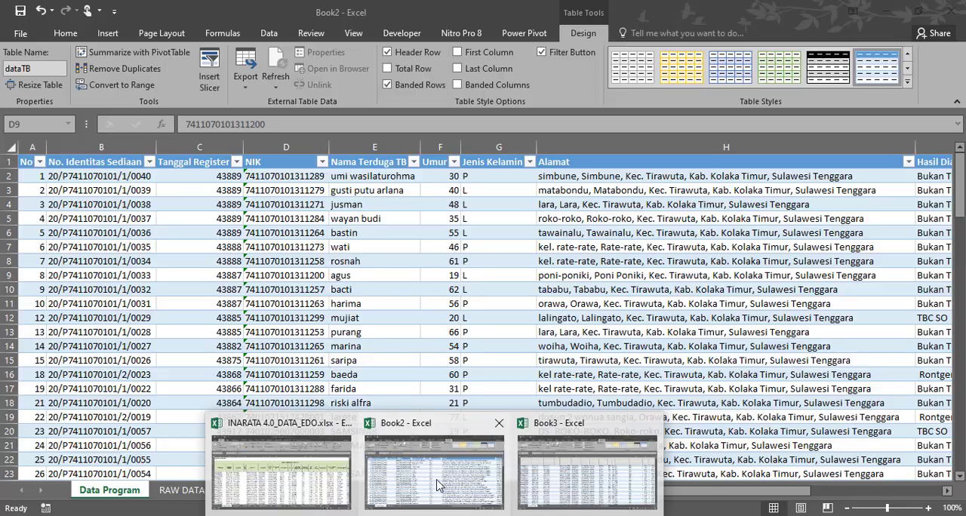
pyautogui.click(380, 504)
pyautogui.click(18, 36)
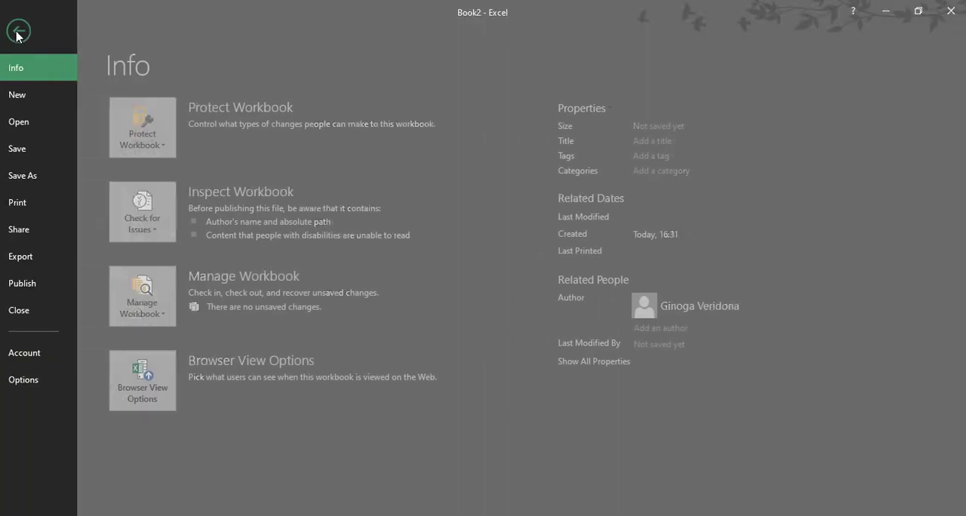
pyautogui.click(31, 381)
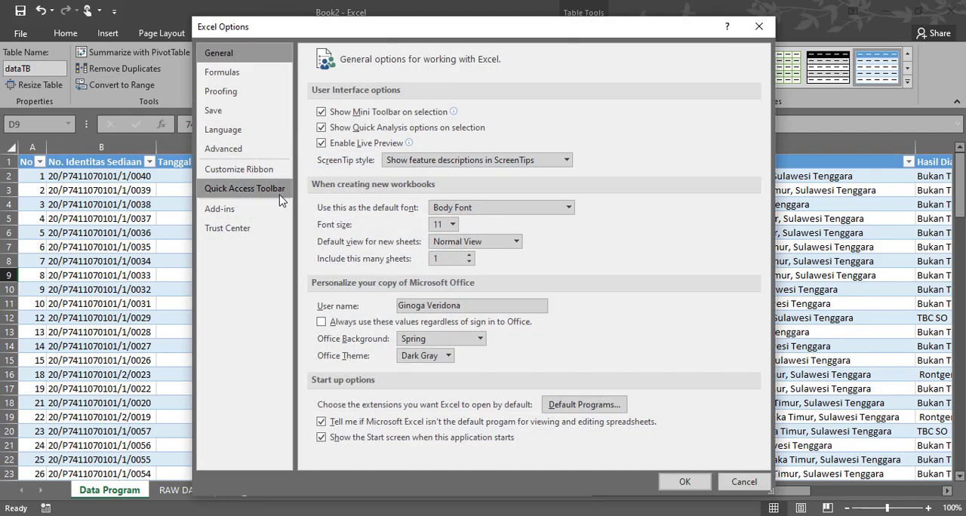
pyautogui.click(240, 209)
pyautogui.click(398, 452)
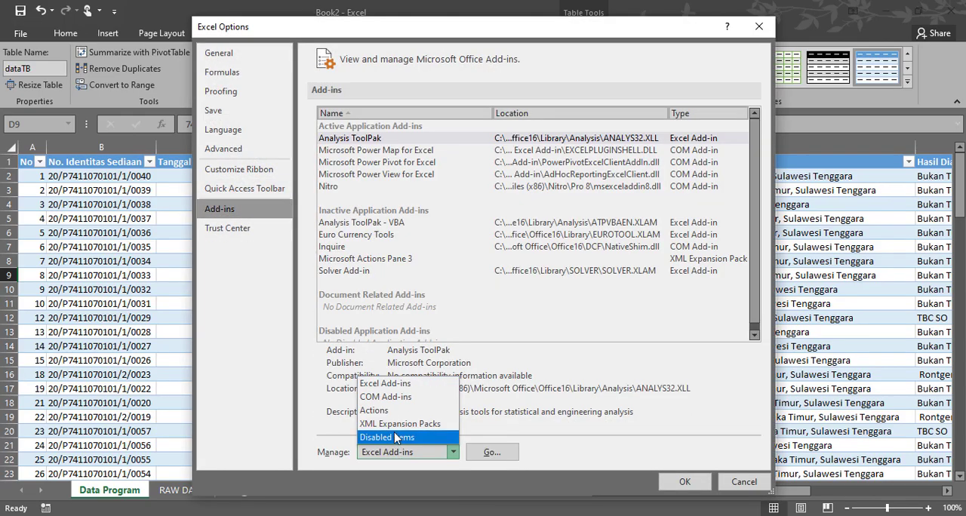
pyautogui.click(381, 394)
pyautogui.click(491, 454)
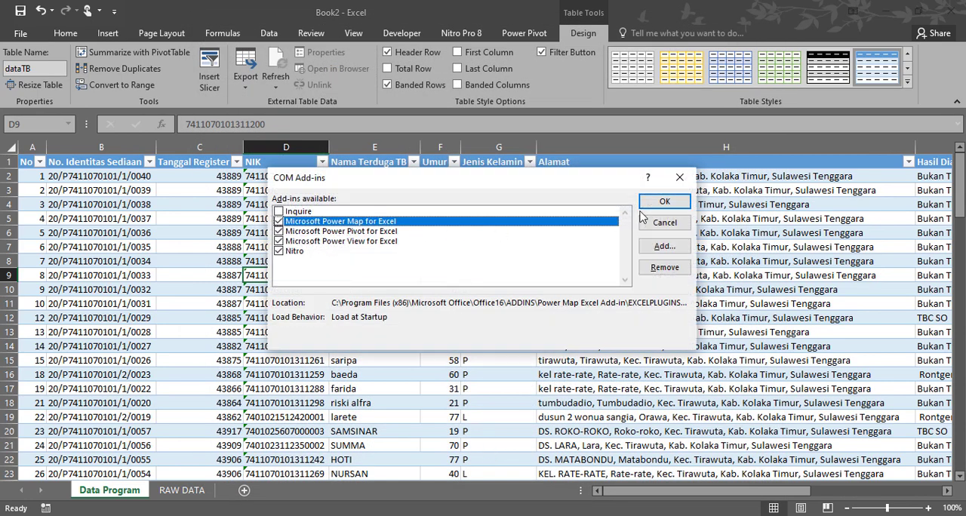
pyautogui.click(661, 220)
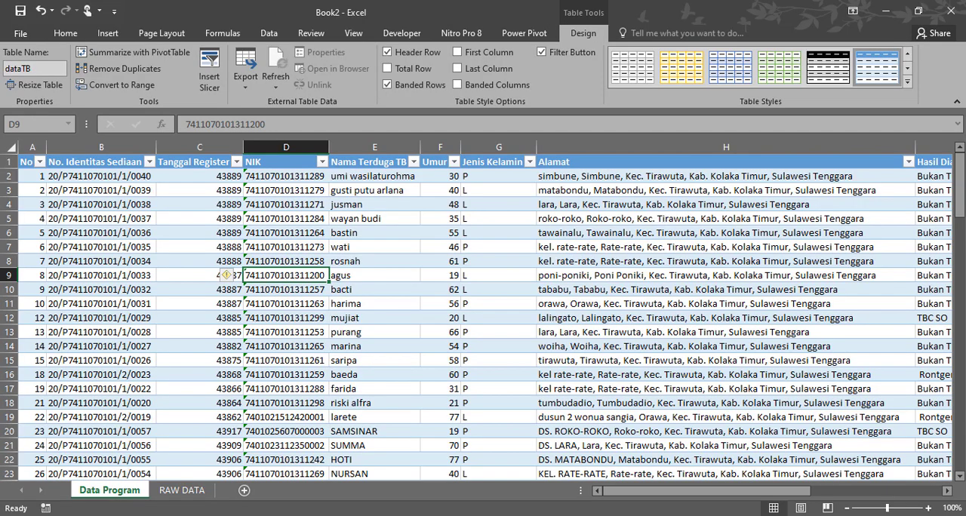
# - Return to the Chrome browser and close the two Power Query download pages beside the Google results
pyautogui.hotkey('alt', 'Tab')
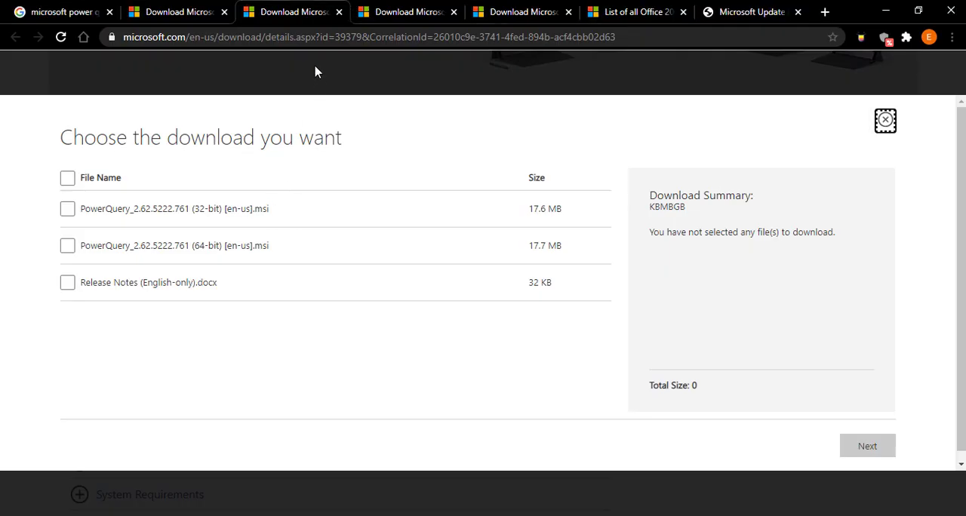
pyautogui.click(339, 12)
pyautogui.click(224, 12)
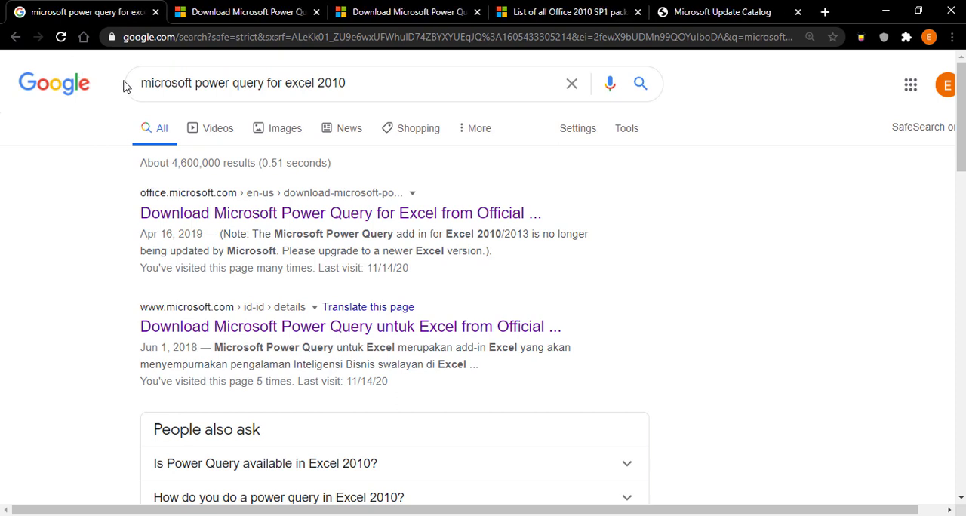
# - Search Google for microsoft excel 2010 sp1 download, without the 64 bit wording
pyautogui.moveTo(381, 85); pyautogui.dragTo(195, 87)
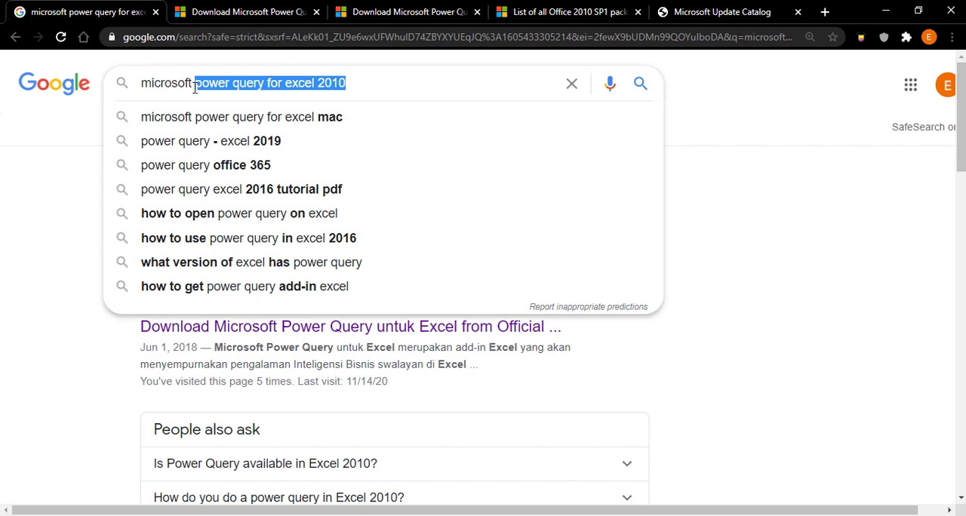
pyautogui.write('excel')
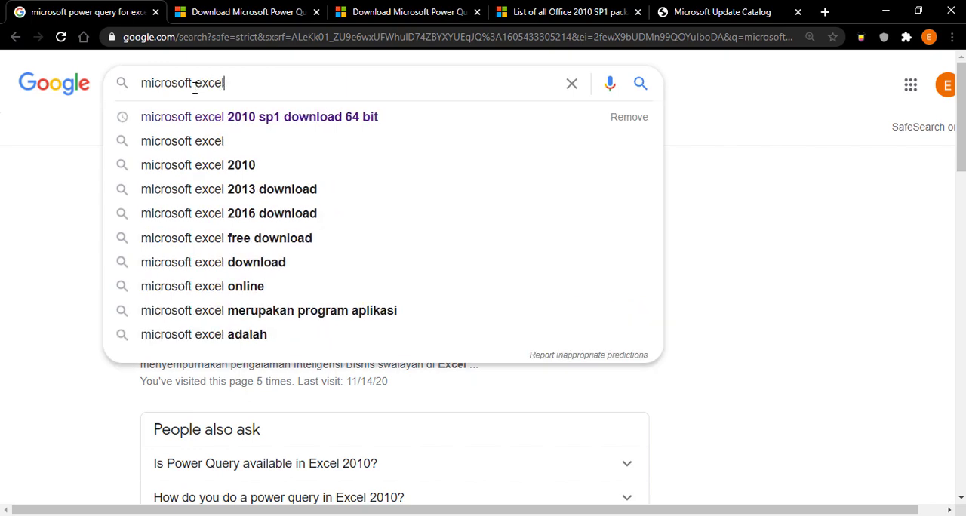
pyautogui.click(276, 121)
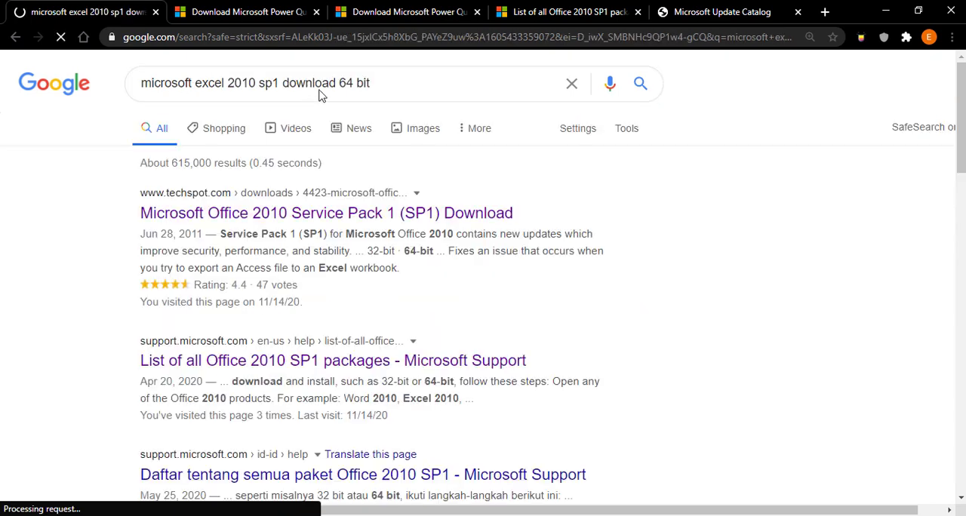
pyautogui.moveTo(341, 83); pyautogui.dragTo(446, 82)
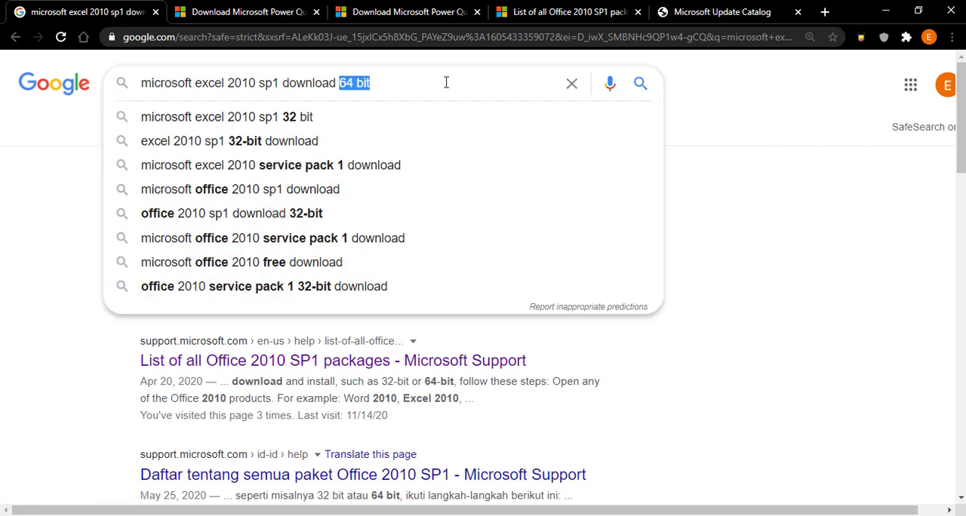
pyautogui.press('BackSpace')
pyautogui.press('Return')
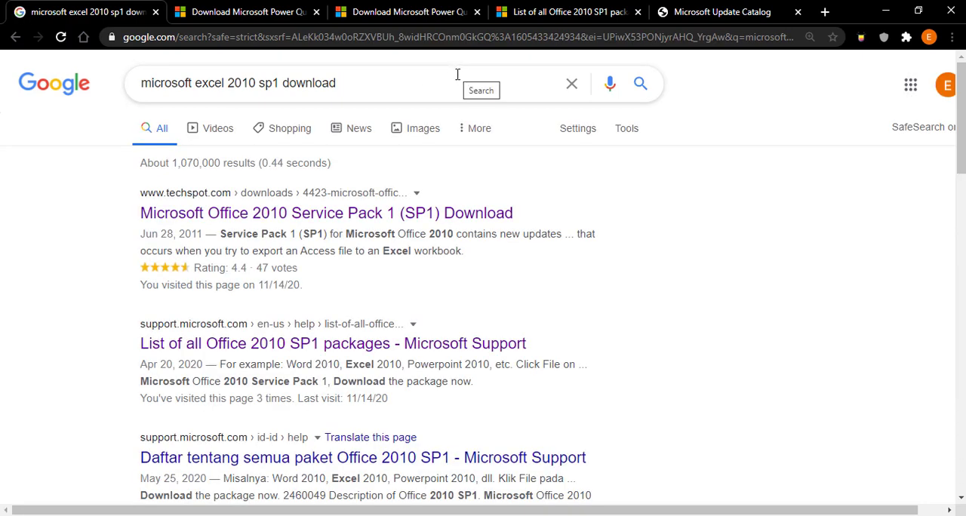
# - Open the List of all Office 2010 SP1 packages page and go to the Microsoft Update Catalog for Office 2010 Service Pack 1
pyautogui.click(284, 346)
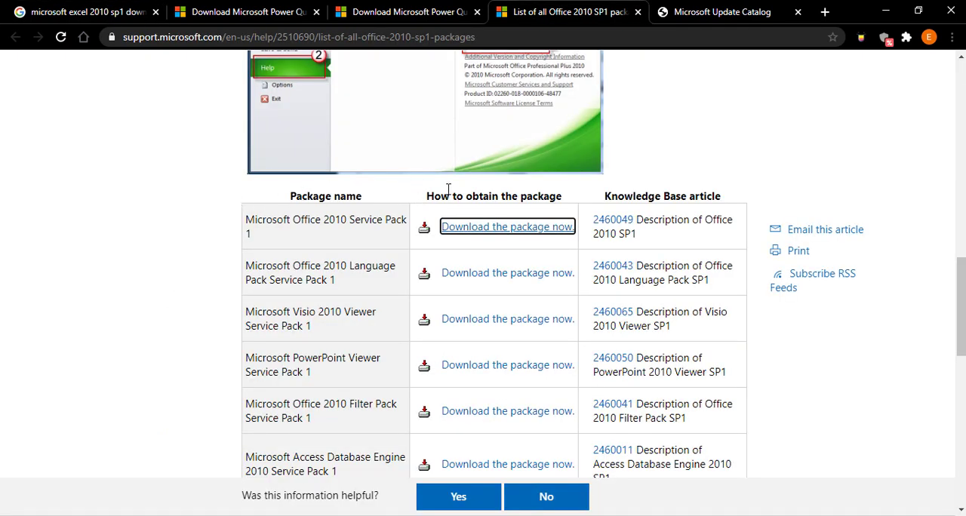
pyautogui.click(520, 231)
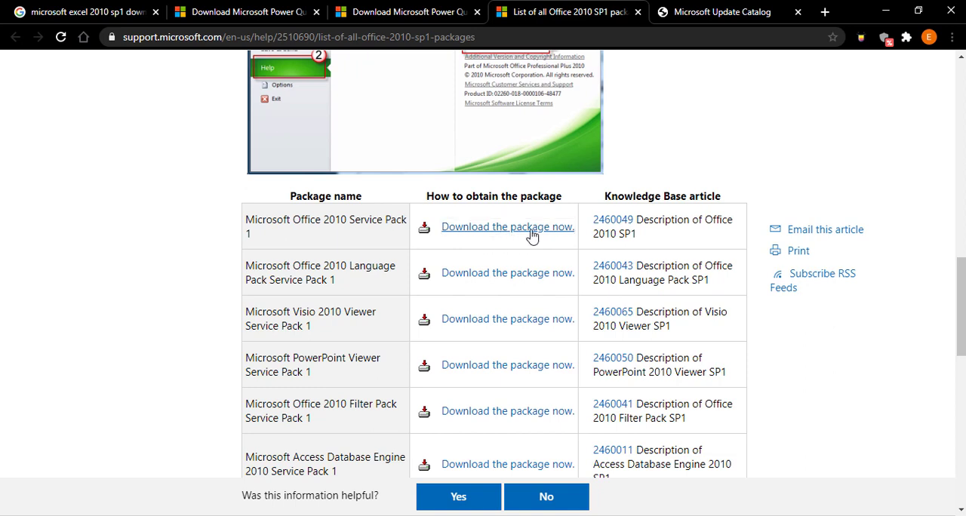
pyautogui.click(730, 8)
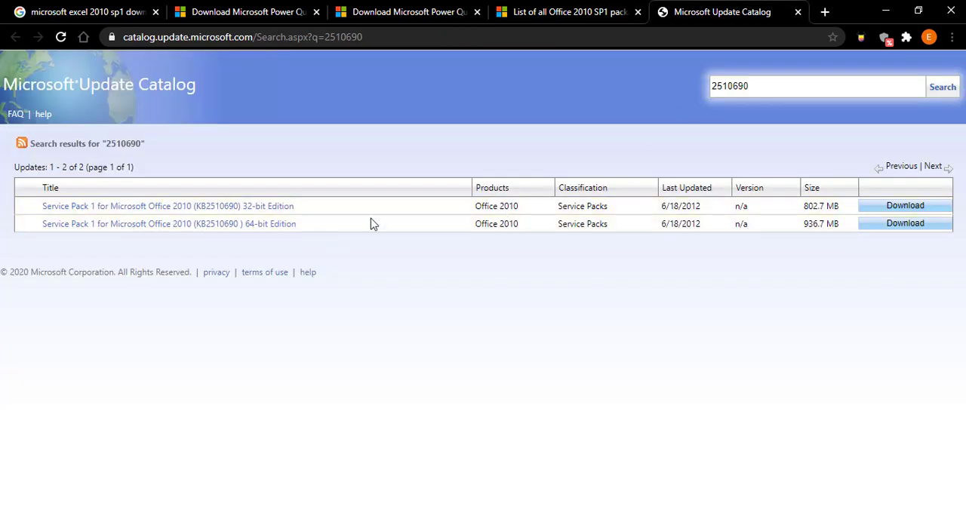
# - Download the English proofmuisp1-en-us cab of the 32-bit Office 2010 Service Pack 1, open it in WinRAR, and close the archive and download windows
pyautogui.click(904, 206)
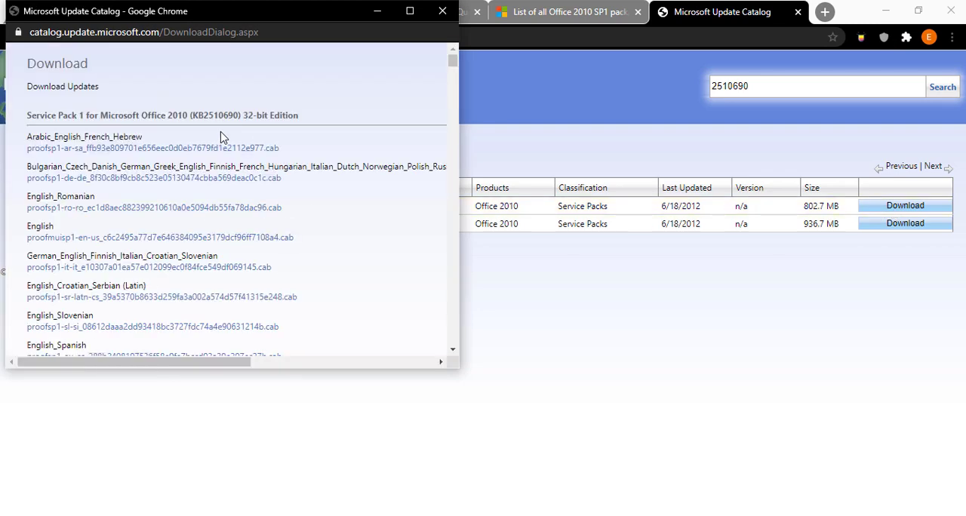
pyautogui.click(244, 239)
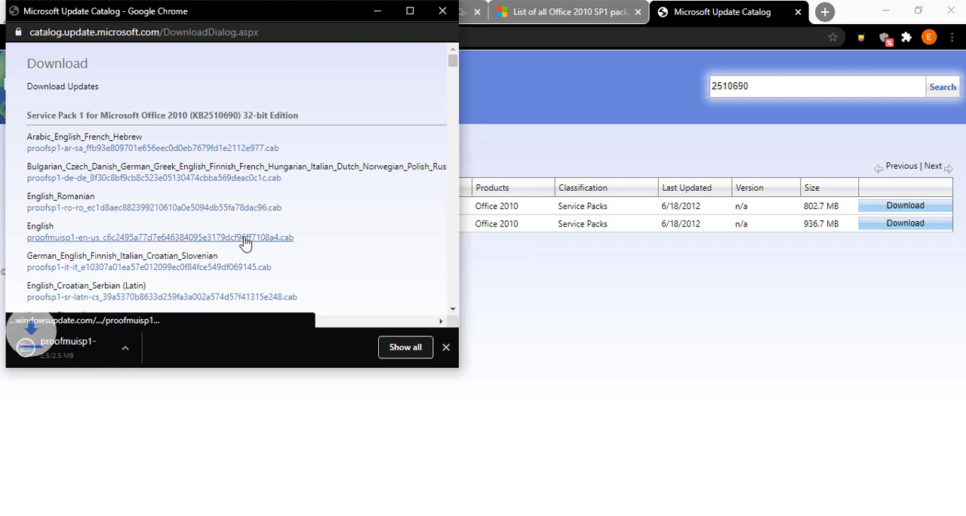
pyautogui.click(89, 350)
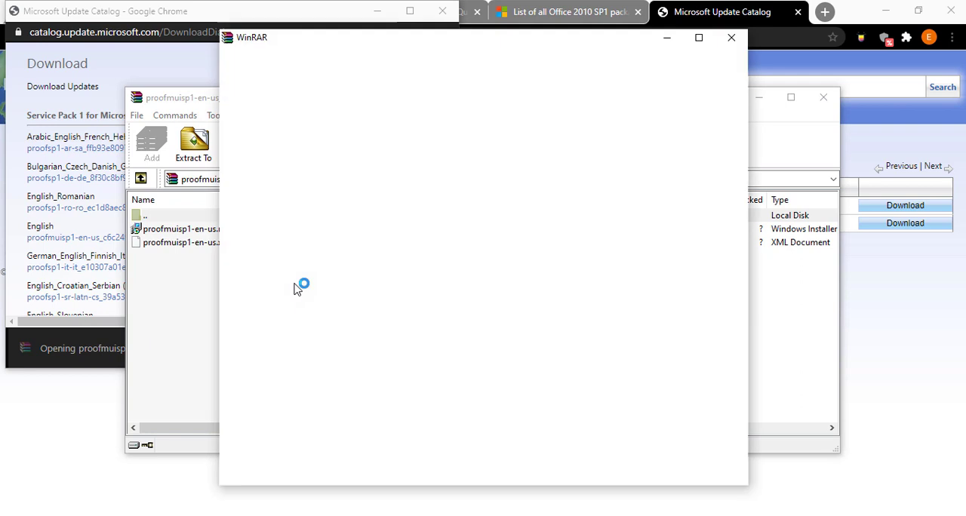
pyautogui.click(731, 37)
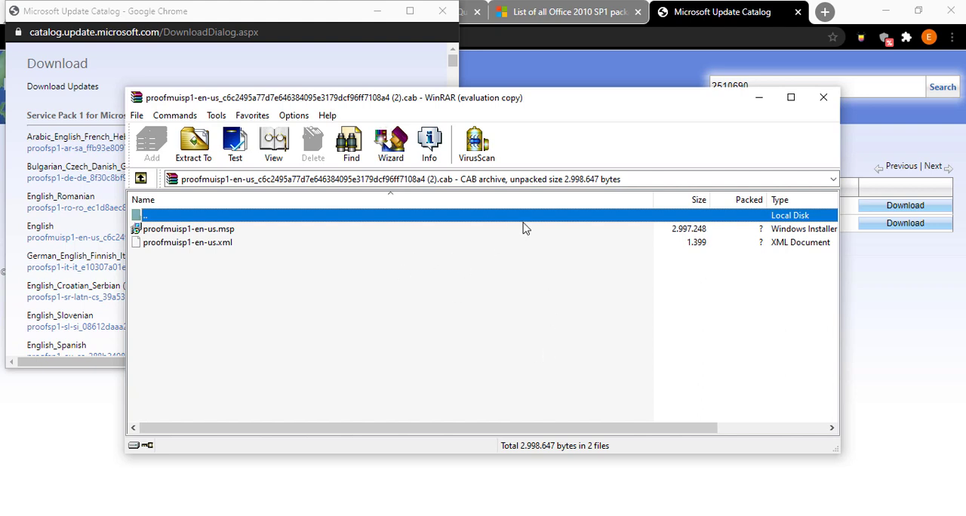
pyautogui.click(825, 105)
pyautogui.click(442, 10)
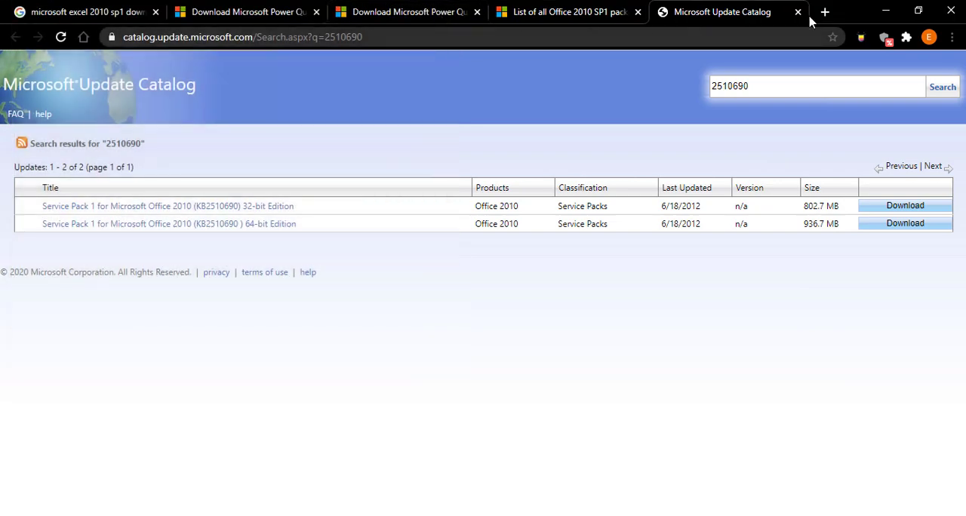
# - Return to Book2 in Excel and create a query from the PISPK table on the RAW DATA sheet
pyautogui.click(887, 12)
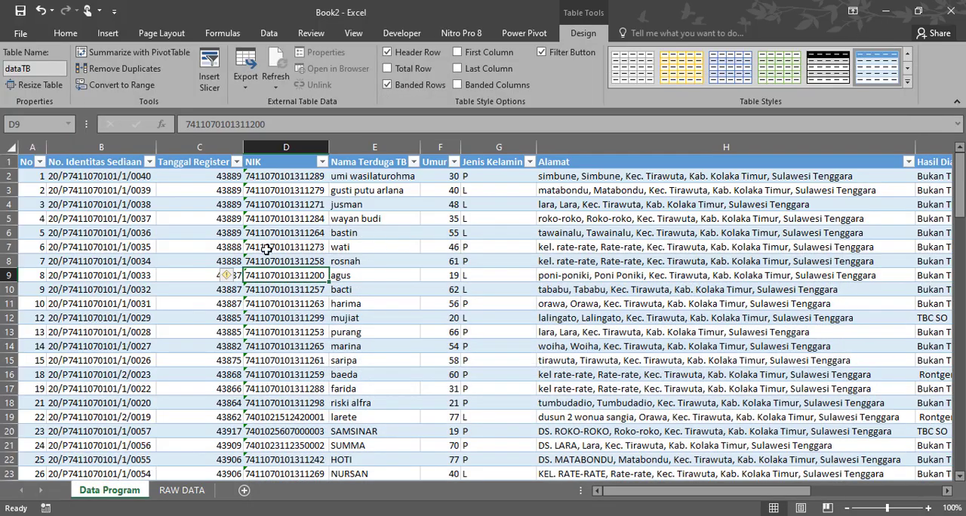
pyautogui.click(171, 289)
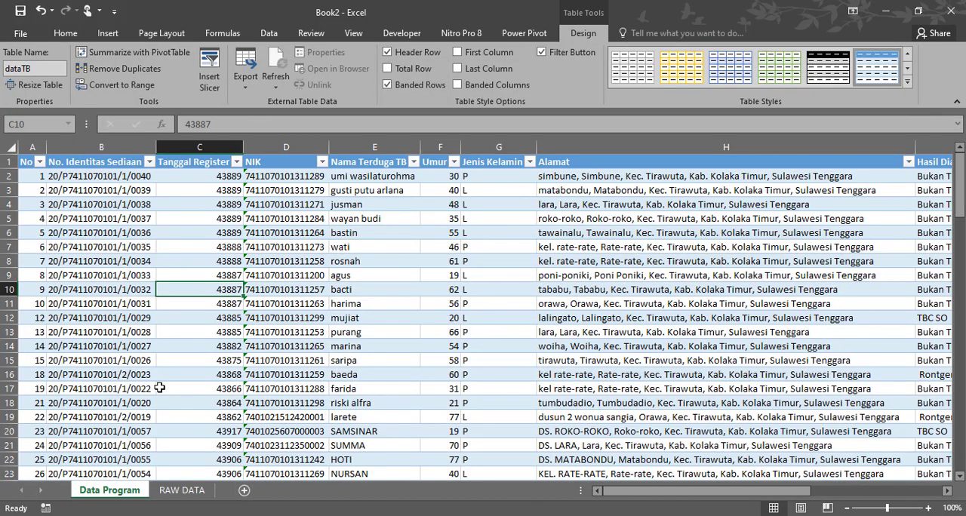
pyautogui.click(183, 489)
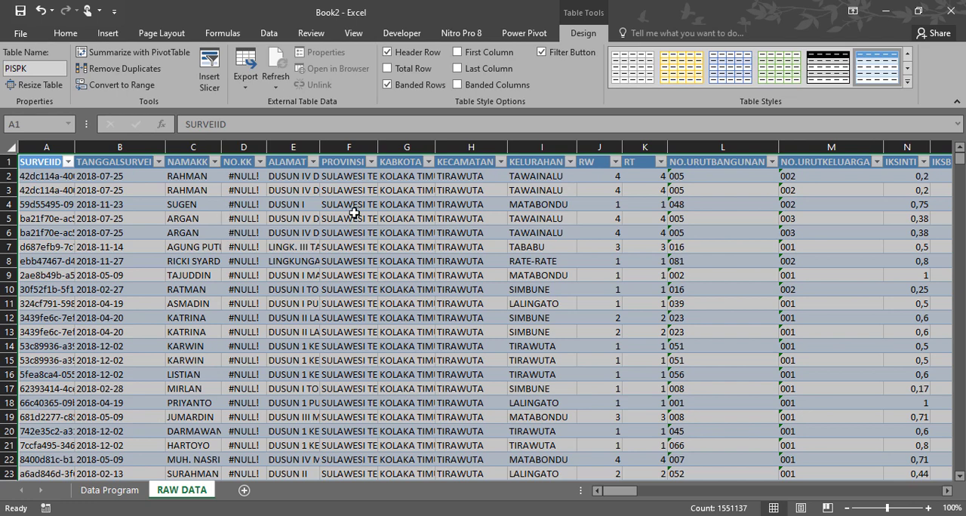
pyautogui.click(266, 36)
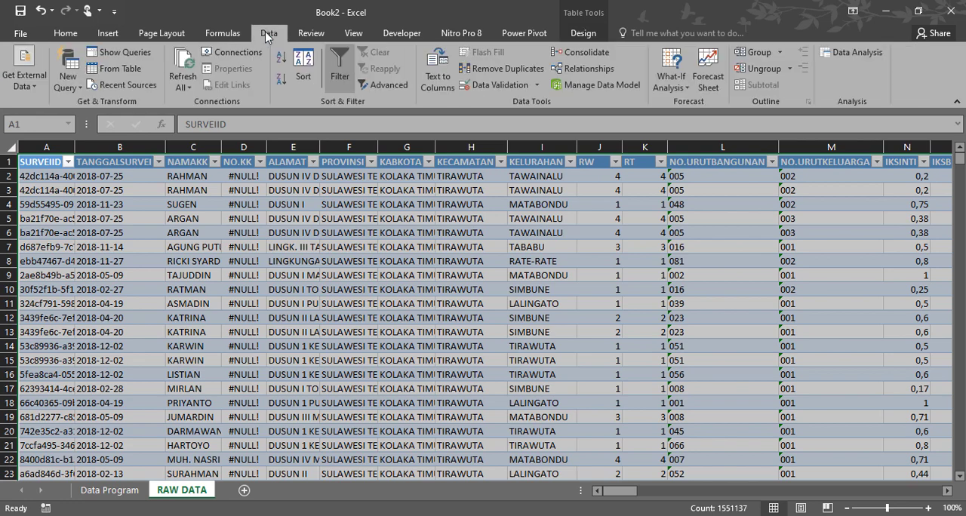
pyautogui.click(107, 74)
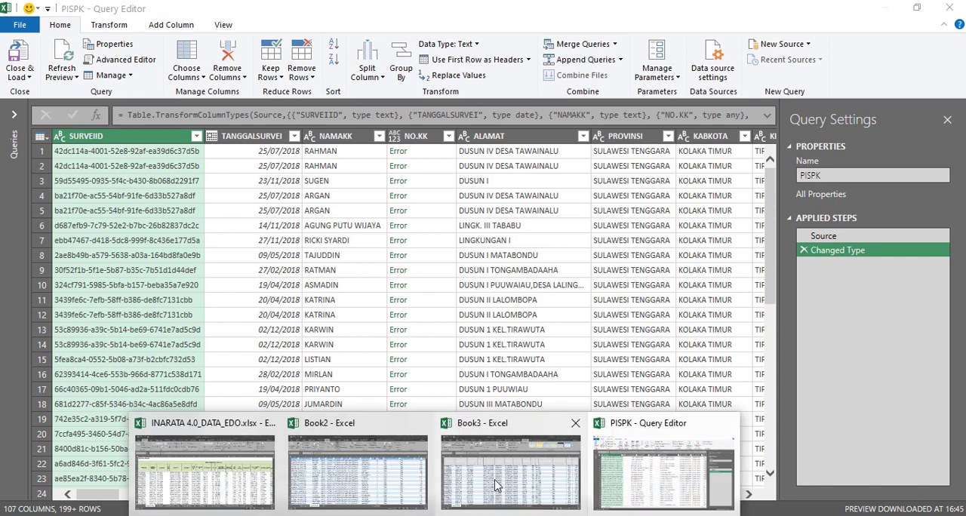
# - Look at the RAW DATA sheet in the Book3 workbook and return to the PISPK Query Editor
pyautogui.click(498, 483)
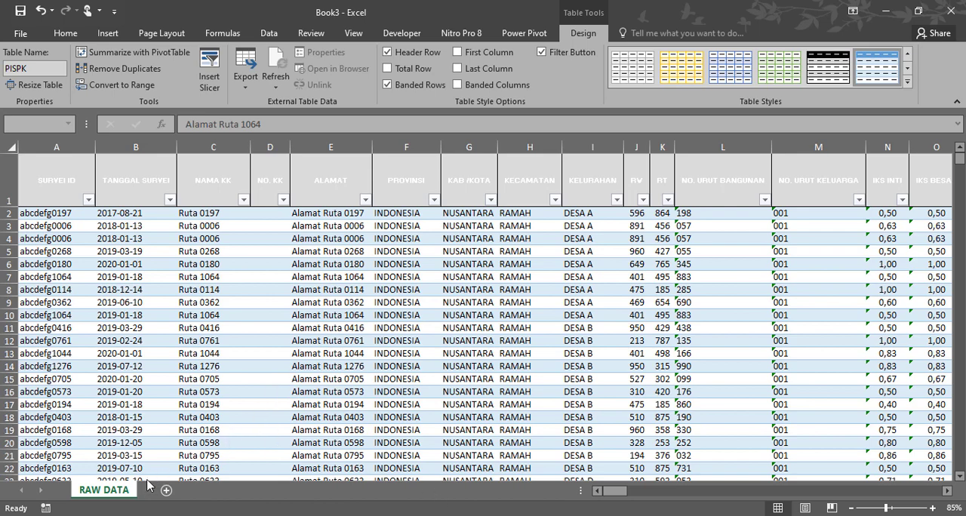
pyautogui.moveTo(565, 495)
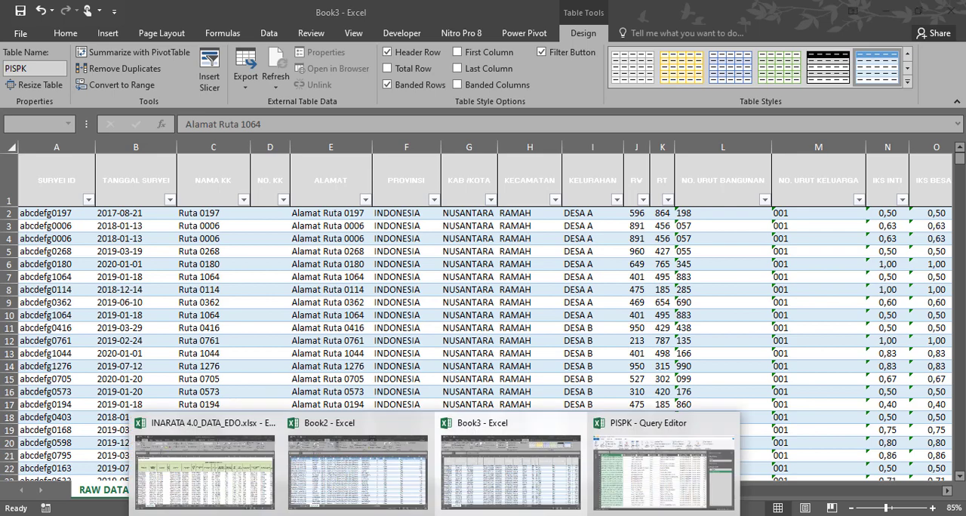
pyautogui.click(639, 480)
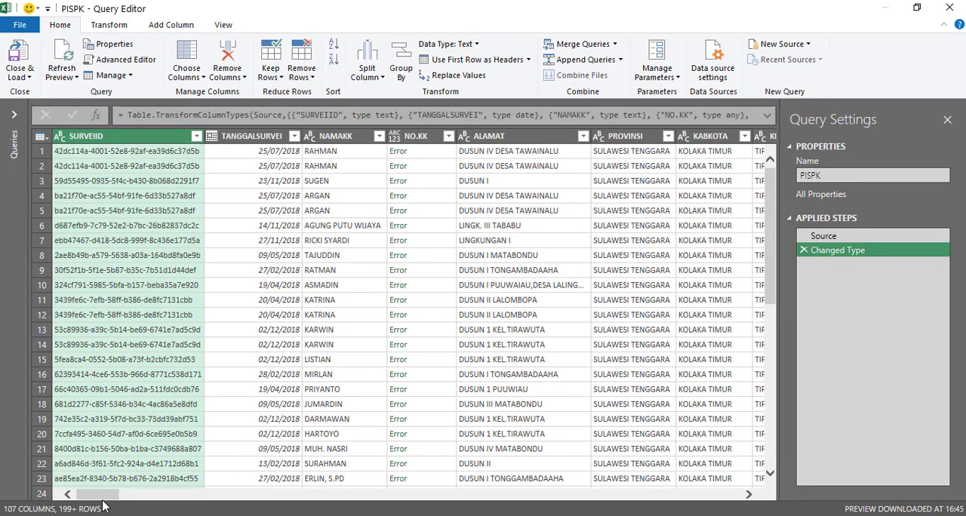
# - Widen the NIK column in the PISPK query and set its data type to Text, replacing the current conversion
pyautogui.moveTo(104, 495); pyautogui.dragTo(327, 497)
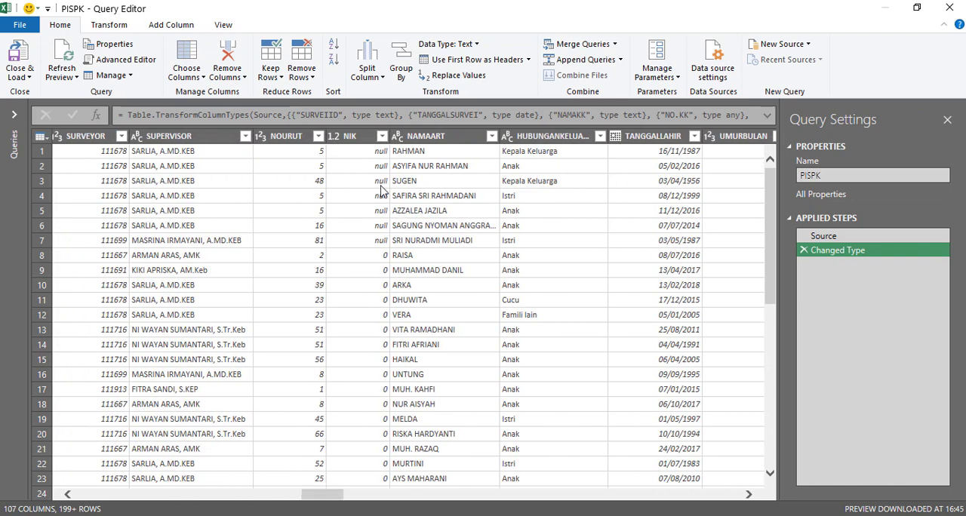
pyautogui.moveTo(388, 136); pyautogui.dragTo(436, 133)
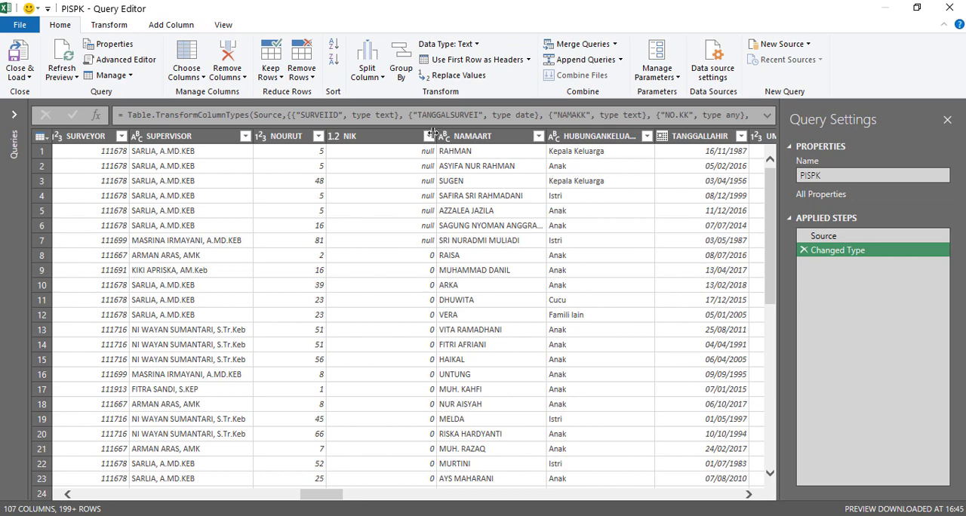
pyautogui.click(392, 143)
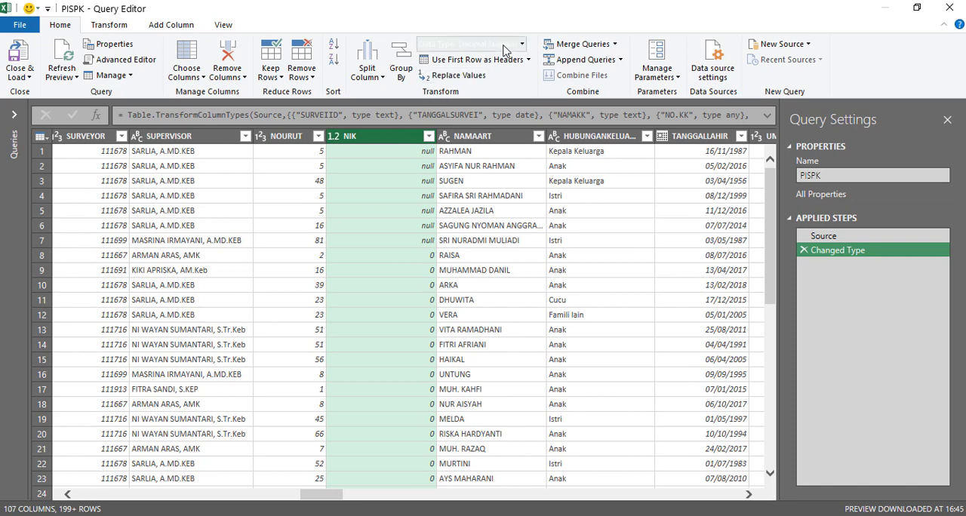
pyautogui.click(471, 44)
pyautogui.click(445, 205)
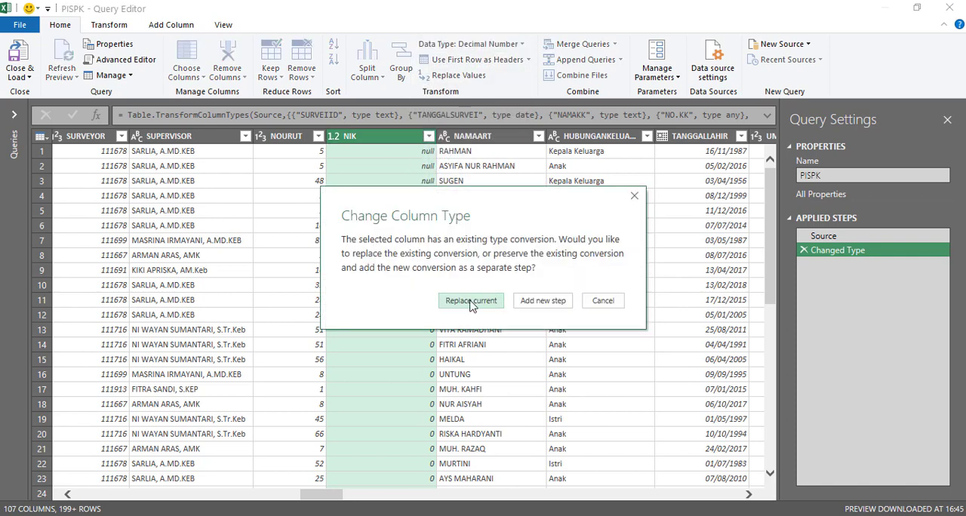
pyautogui.click(471, 301)
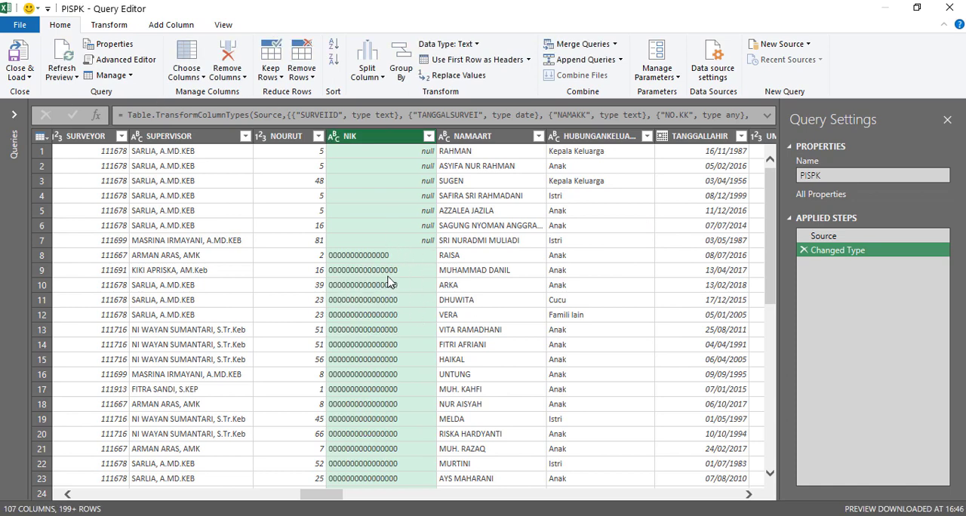
# - Close the PISPK query and load it to the workbook as a connection only
pyautogui.click(21, 25)
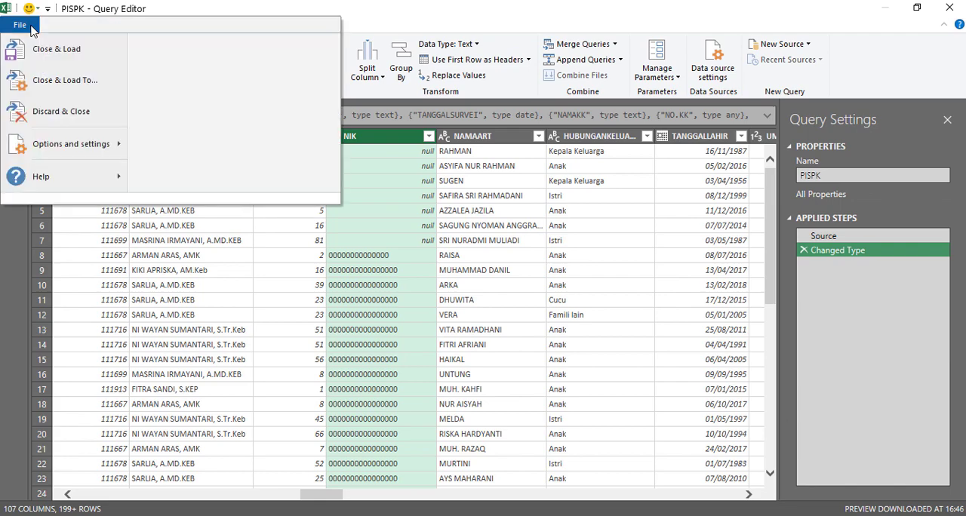
pyautogui.click(53, 80)
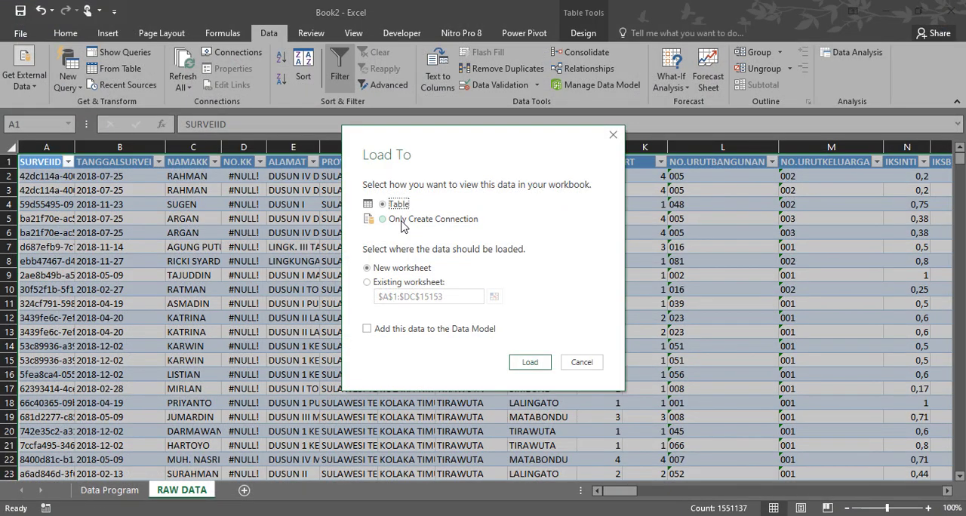
pyautogui.click(401, 220)
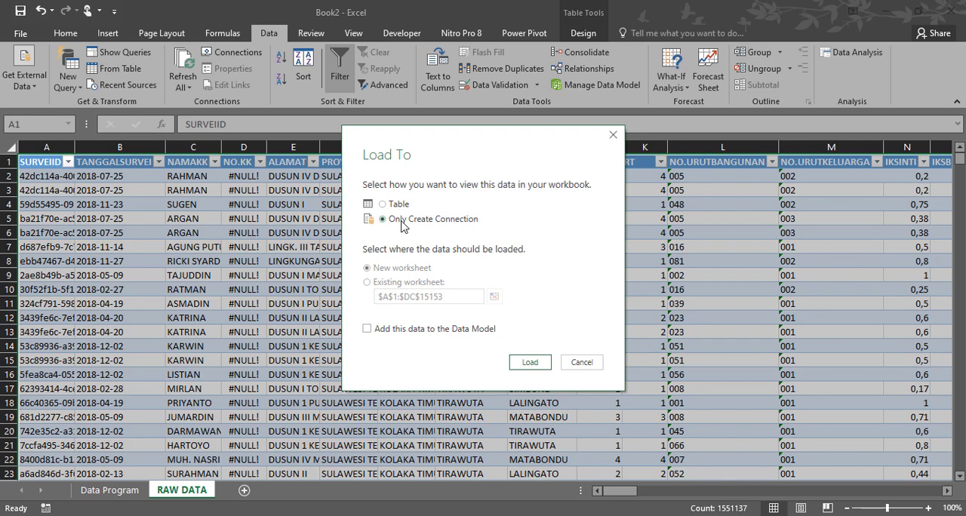
pyautogui.click(529, 363)
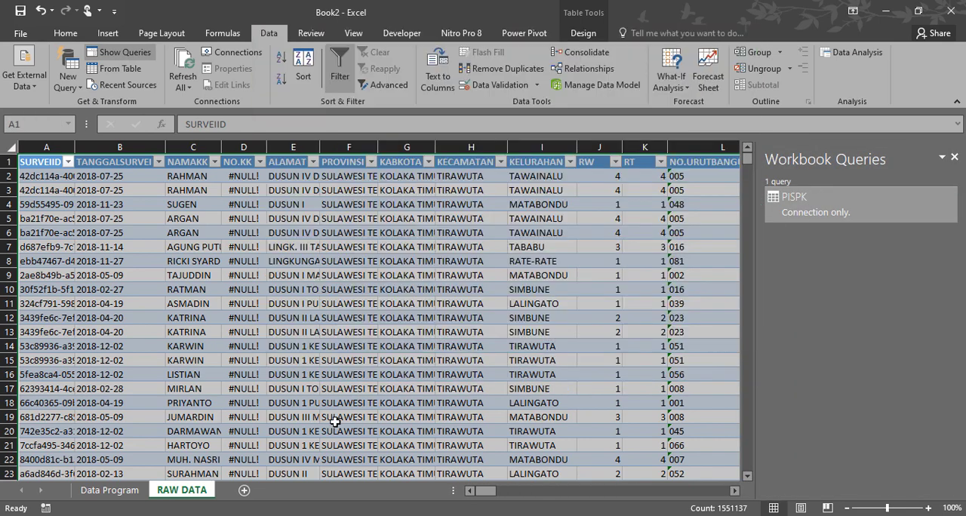
# - Create a query from the Data Program sheet's table and set its NIK column to Text, replacing the current conversion
pyautogui.click(110, 490)
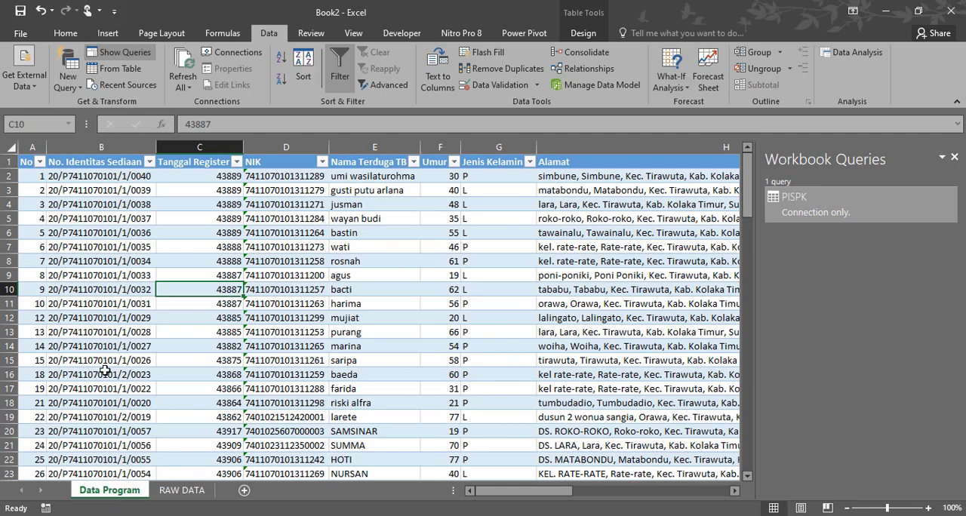
pyautogui.click(121, 73)
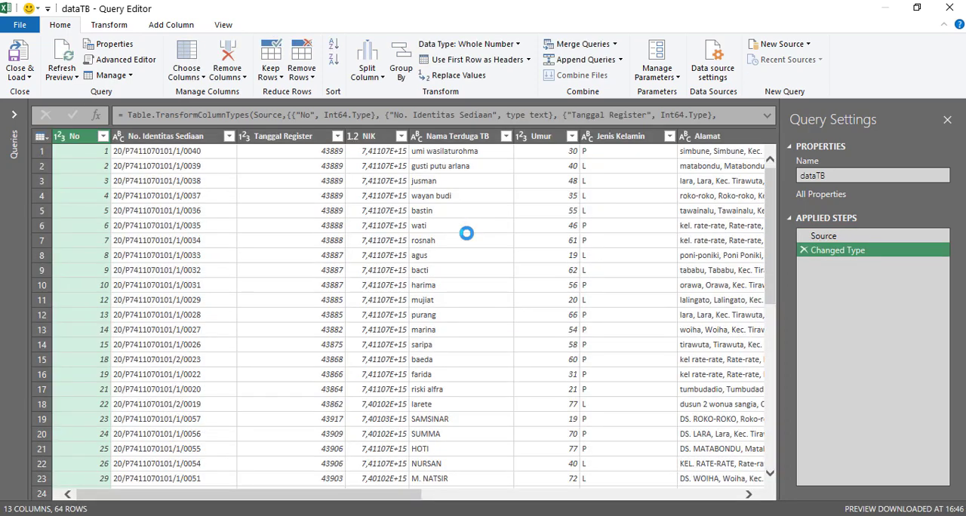
pyautogui.click(373, 137)
pyautogui.click(506, 44)
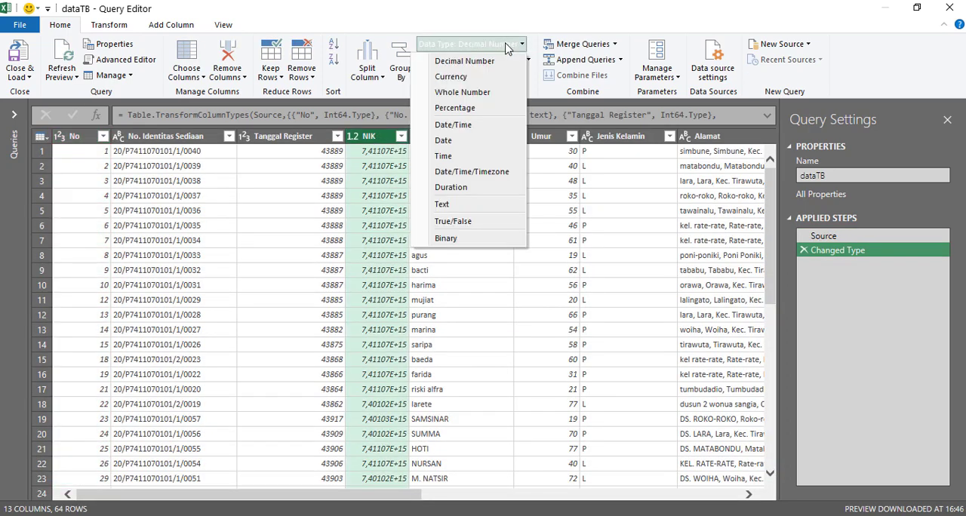
pyautogui.click(450, 203)
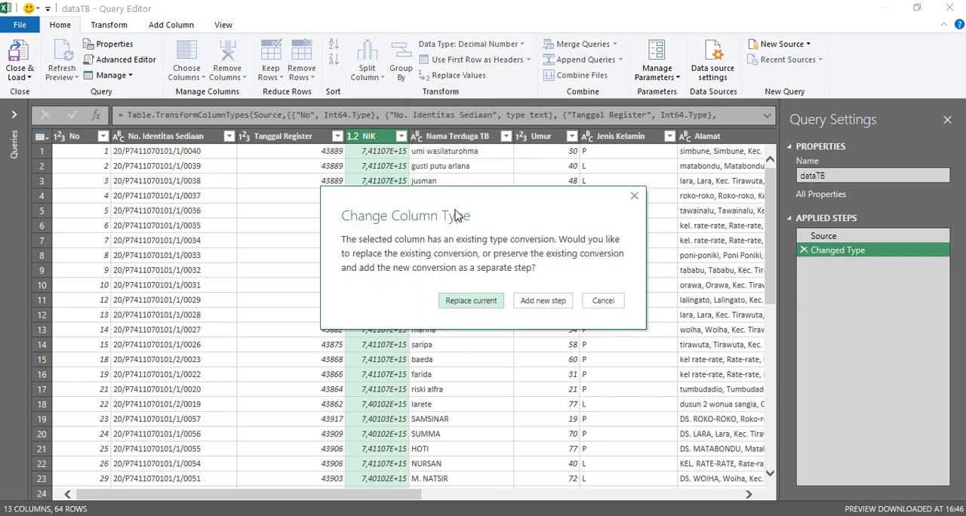
pyautogui.click(473, 306)
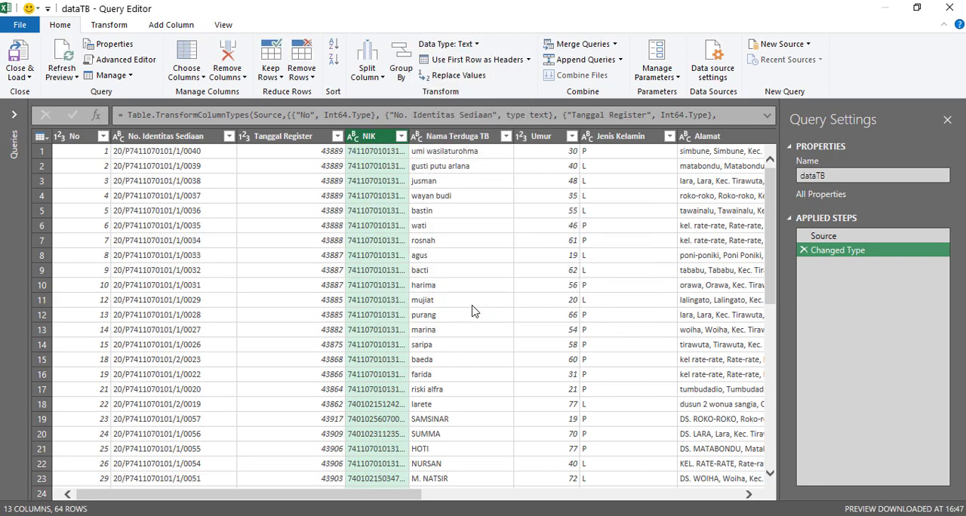
# - Close the dataTB query and load it to the workbook as a connection only
pyautogui.click(19, 25)
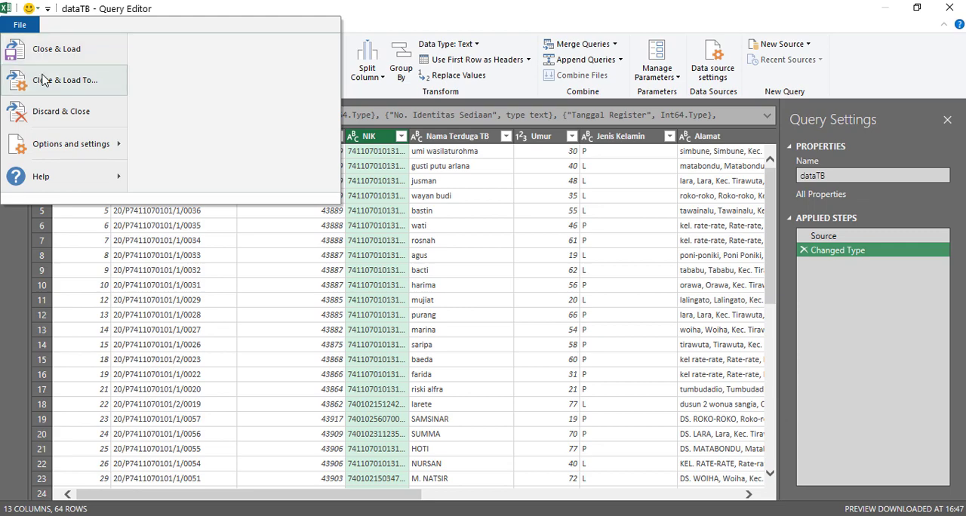
pyautogui.click(75, 78)
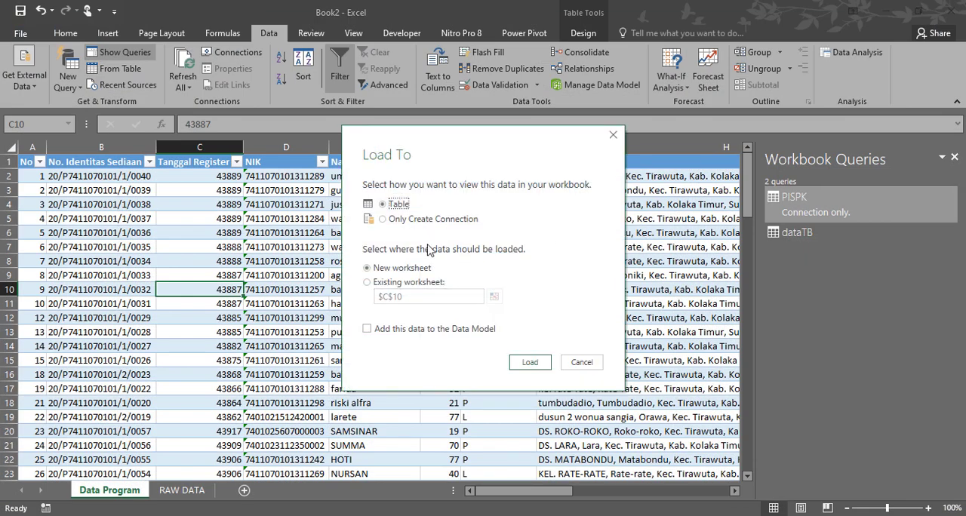
pyautogui.click(404, 224)
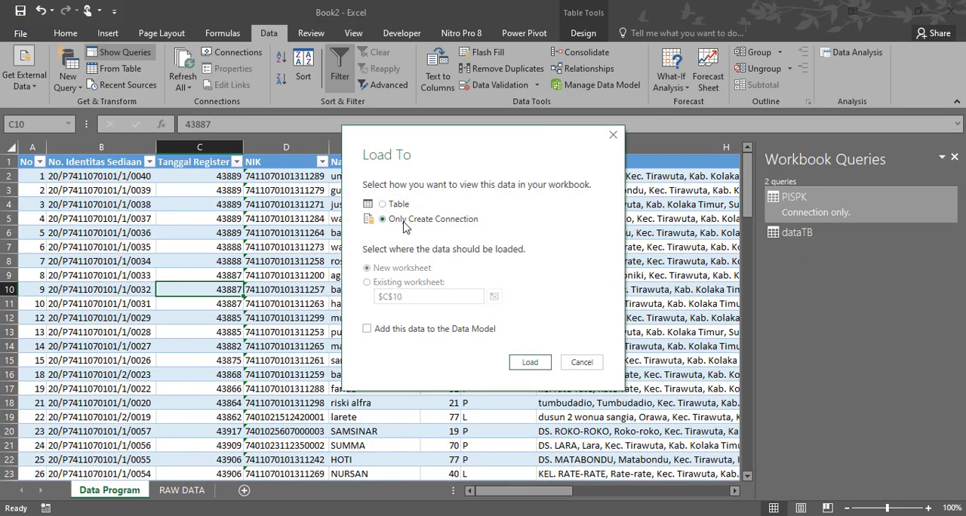
pyautogui.click(531, 363)
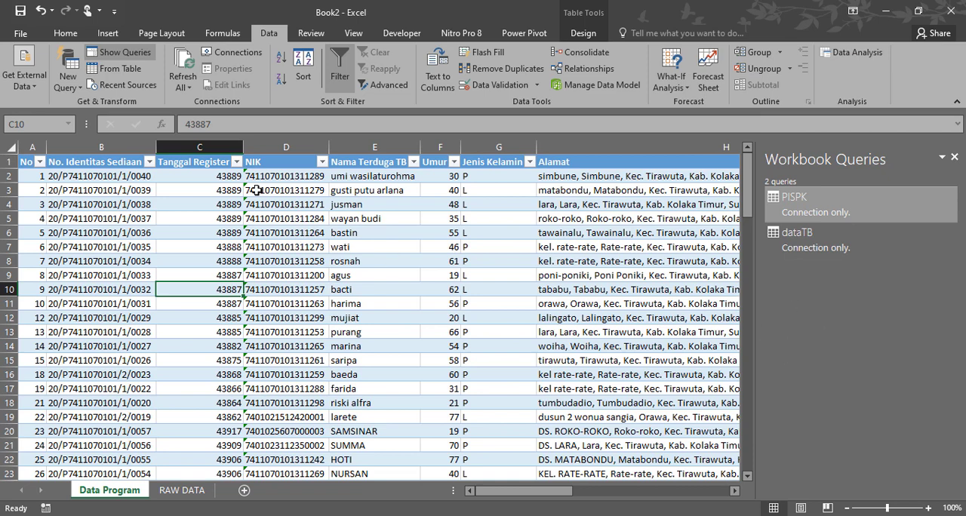
# - Start a merge of two queries with PISPK as the first table and dataTB as the second
pyautogui.click(74, 88)
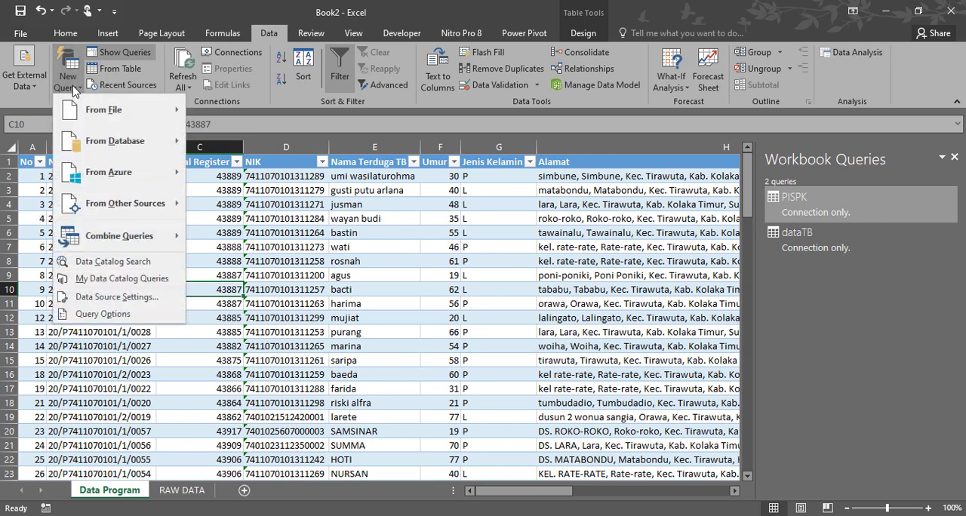
pyautogui.moveTo(115, 236)
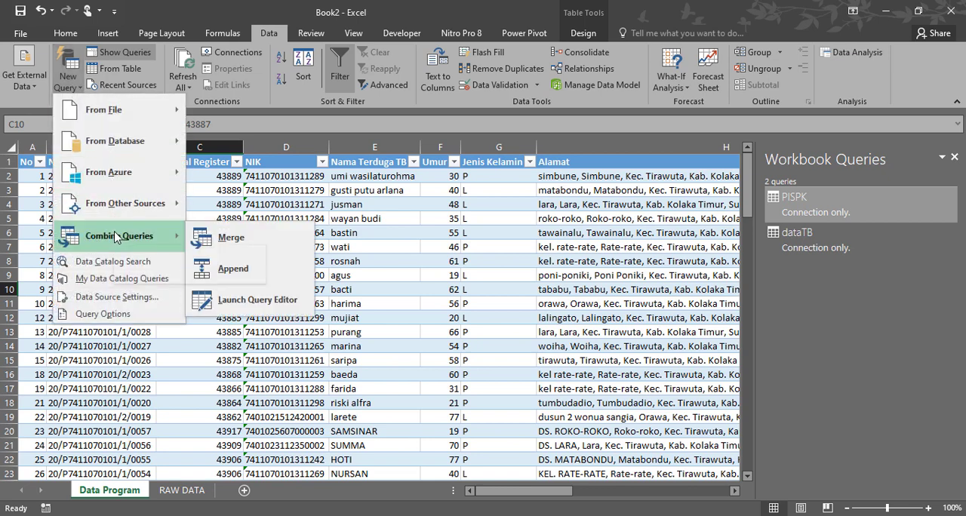
pyautogui.click(226, 237)
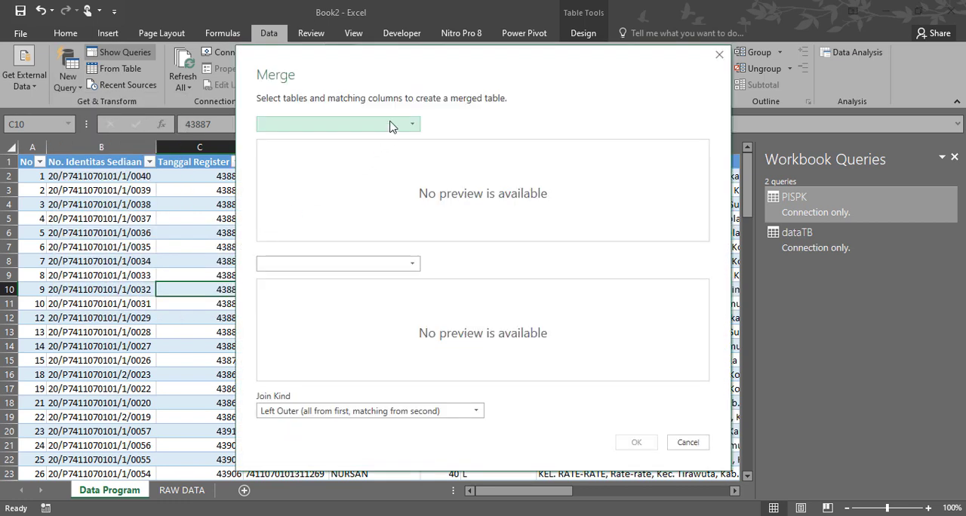
pyautogui.click(390, 125)
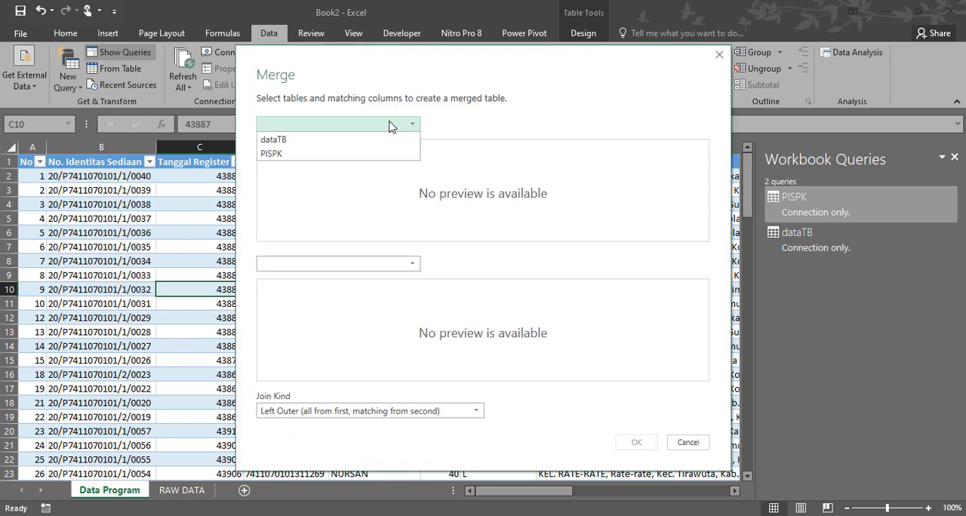
pyautogui.click(336, 154)
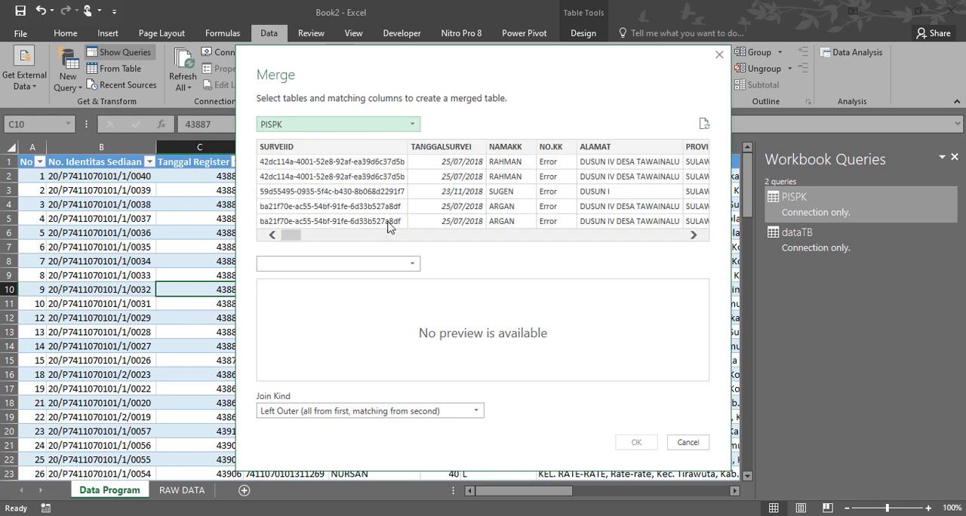
pyautogui.click(403, 264)
pyautogui.click(367, 280)
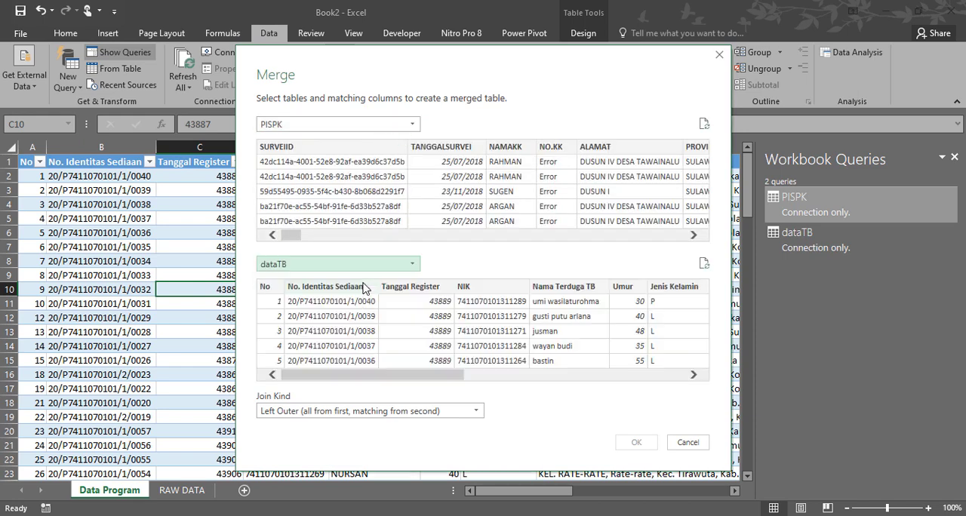
# - Match the two tables on their NIK columns and create the merged query with the Left Outer join
pyautogui.click(464, 287)
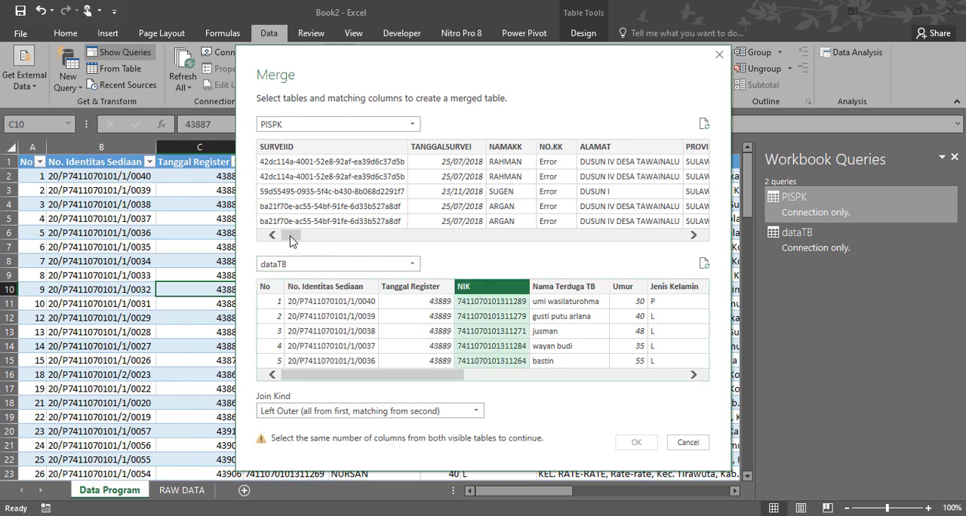
pyautogui.moveTo(293, 237); pyautogui.dragTo(440, 235)
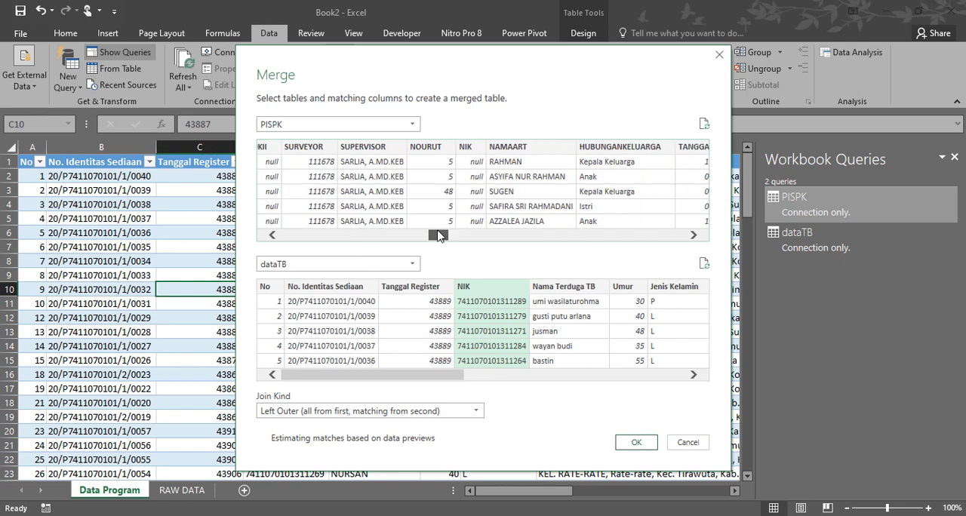
pyautogui.click(473, 148)
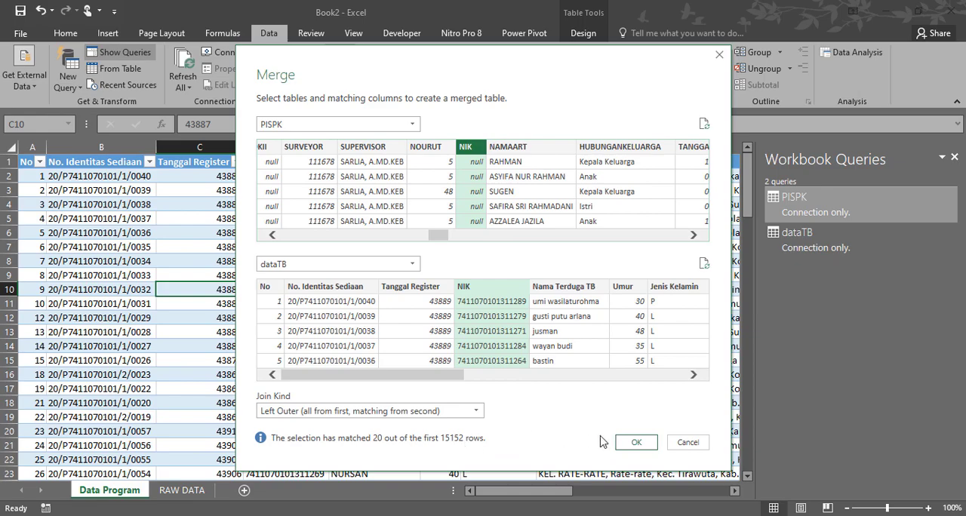
pyautogui.click(634, 445)
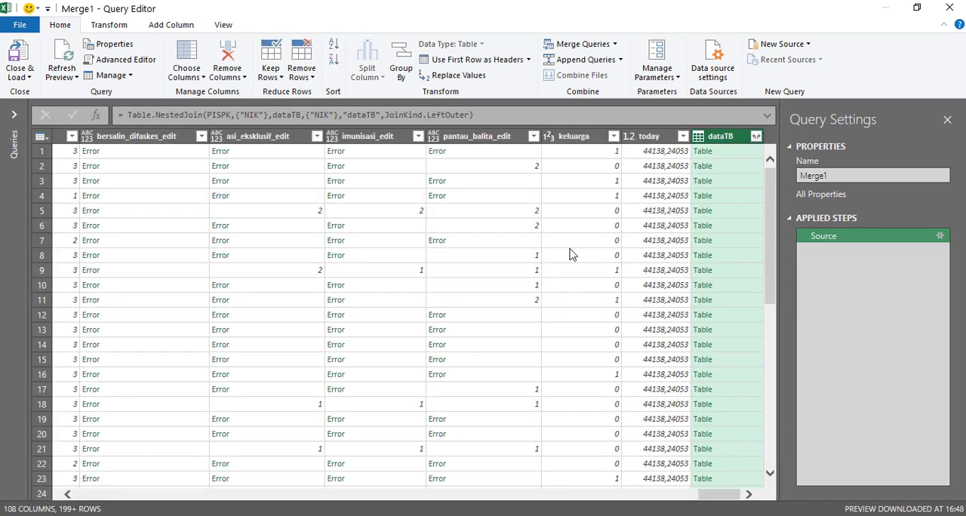
# - Expand the dataTB column with only No. Identitas Sediaan, Nama Terduga TB, Alamat, Hasil Diagnosis, Tindak Lanjut, Tempat Pengobatan, Status Diagnosis and KET
pyautogui.click(755, 137)
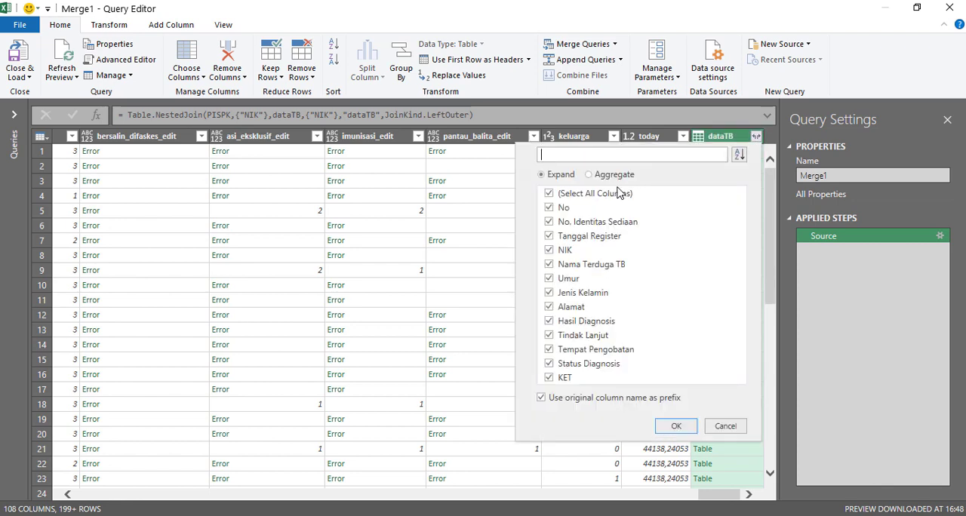
pyautogui.click(550, 194)
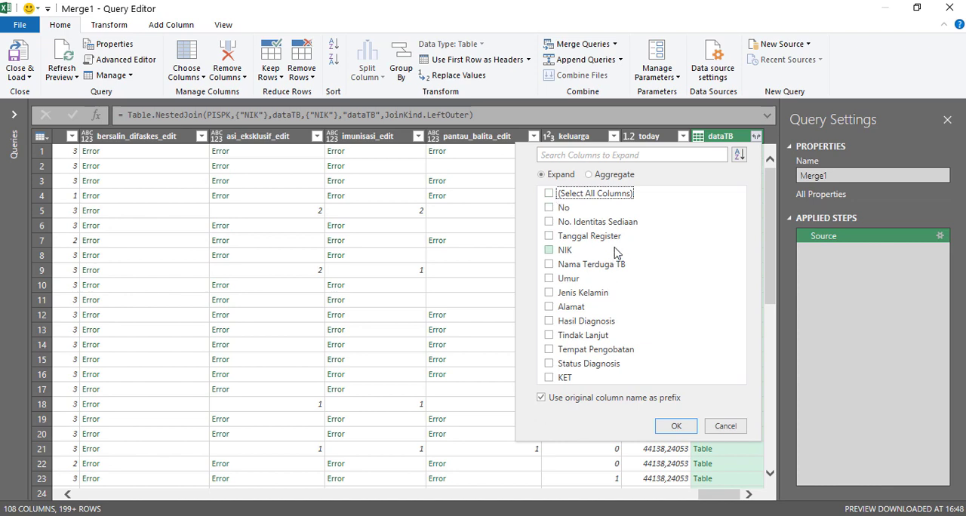
pyautogui.click(549, 222)
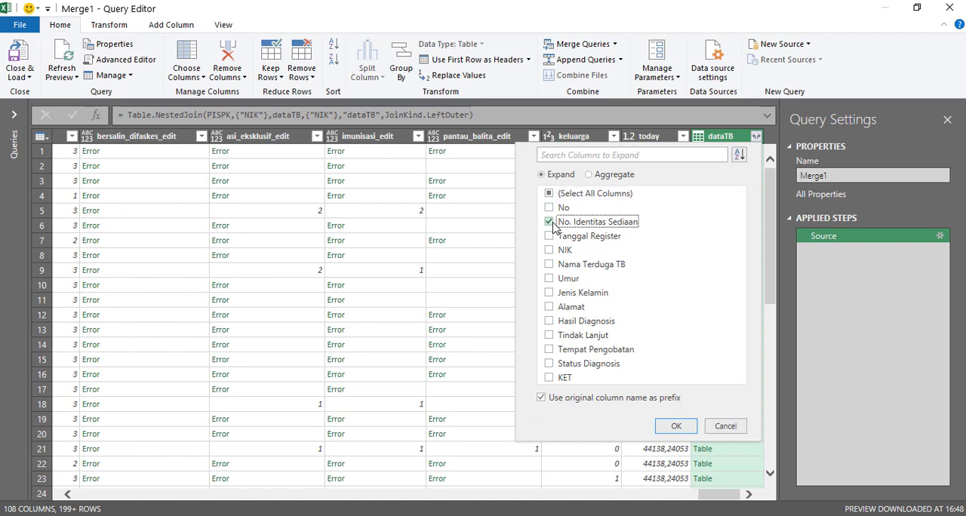
pyautogui.click(548, 266)
pyautogui.click(549, 307)
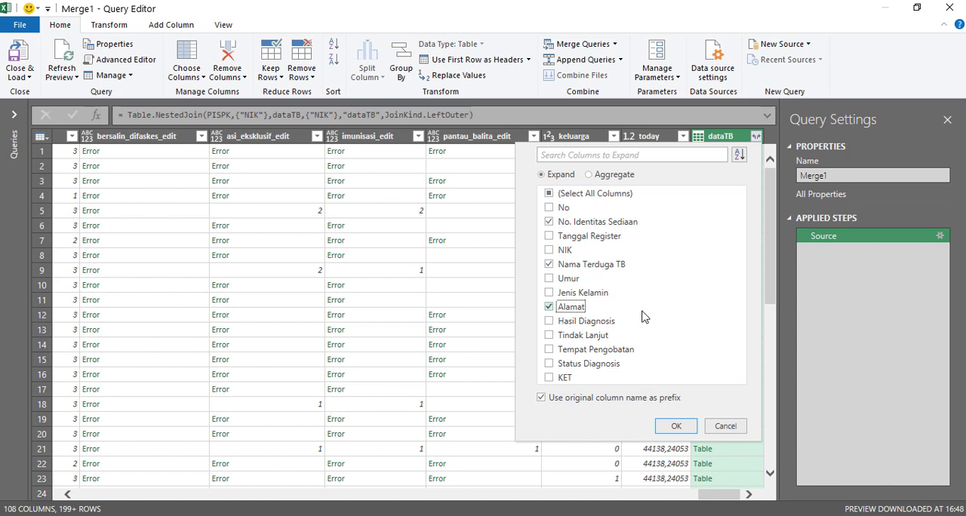
pyautogui.click(550, 323)
pyautogui.click(549, 335)
pyautogui.click(550, 349)
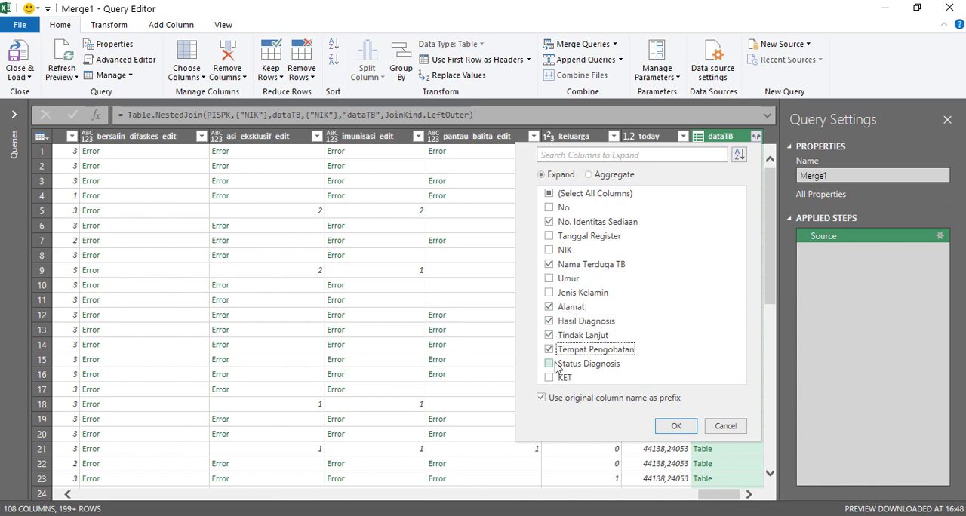
pyautogui.click(549, 363)
pyautogui.click(549, 377)
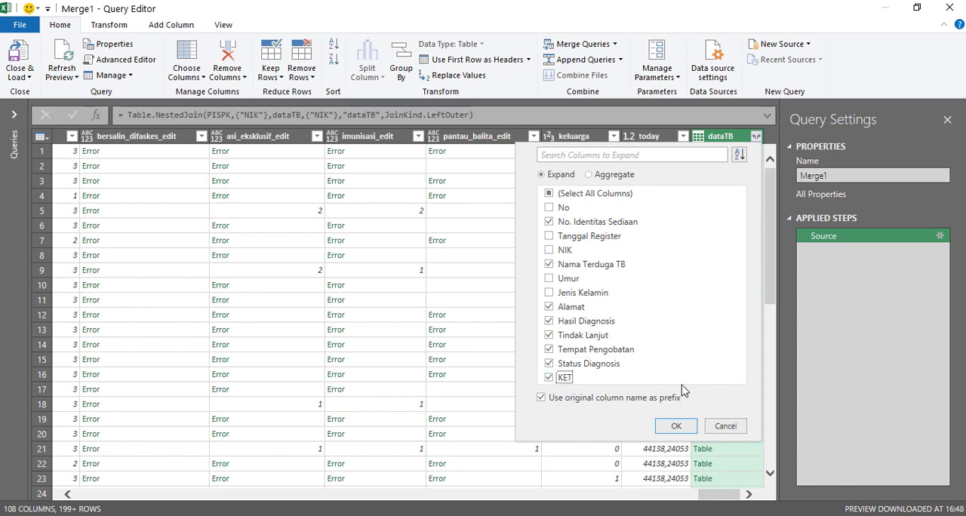
pyautogui.click(677, 427)
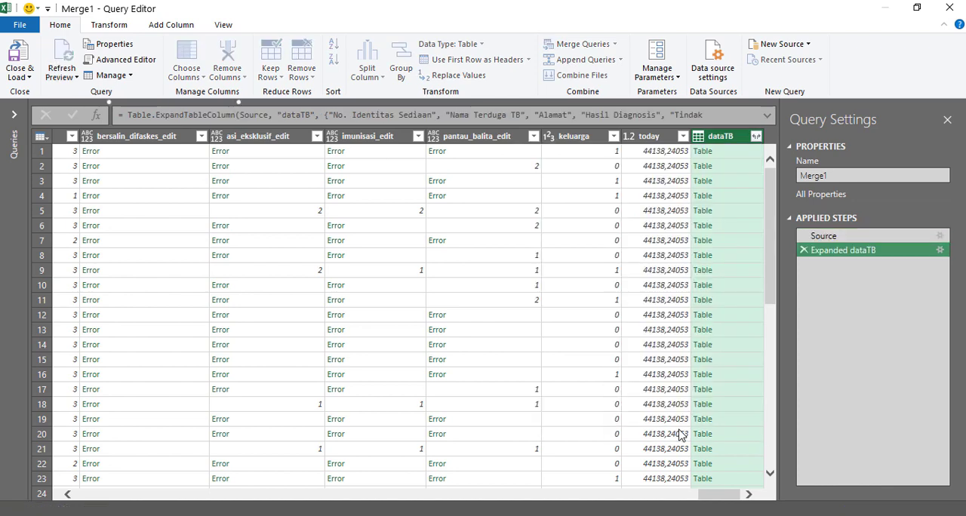
# - Check the expanded dataTB columns, close the merged query and load it as a table on a new worksheet
pyautogui.click(749, 495)
pyautogui.click(749, 495)
pyautogui.click(749, 495)
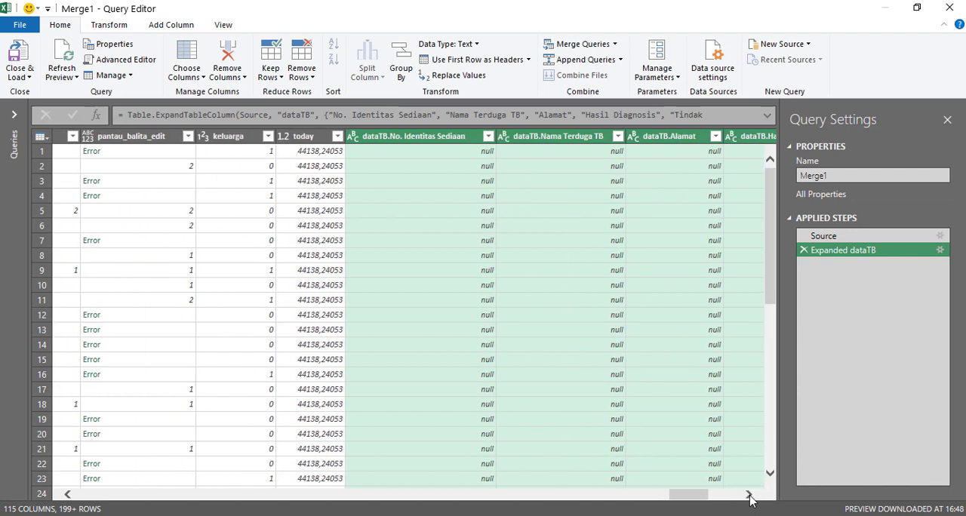
pyautogui.click(750, 495)
pyautogui.click(749, 494)
pyautogui.click(749, 495)
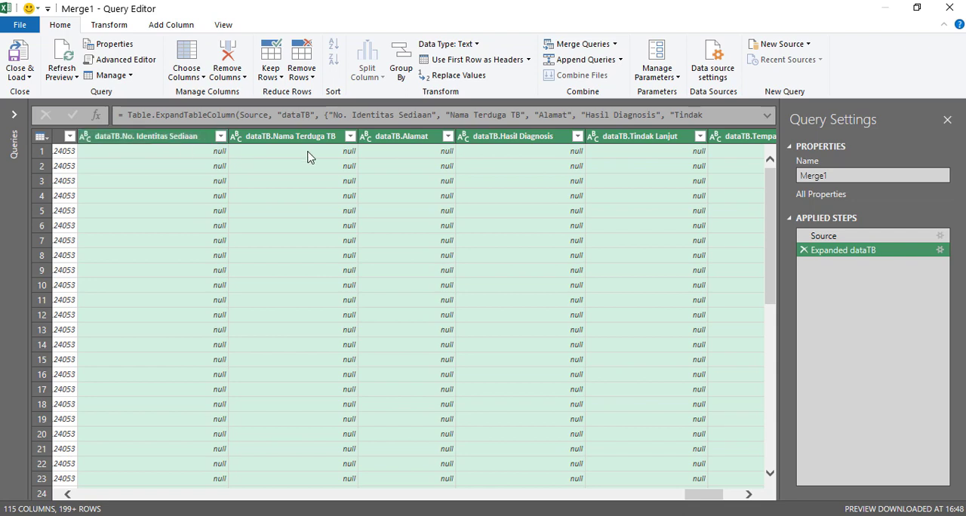
pyautogui.click(23, 27)
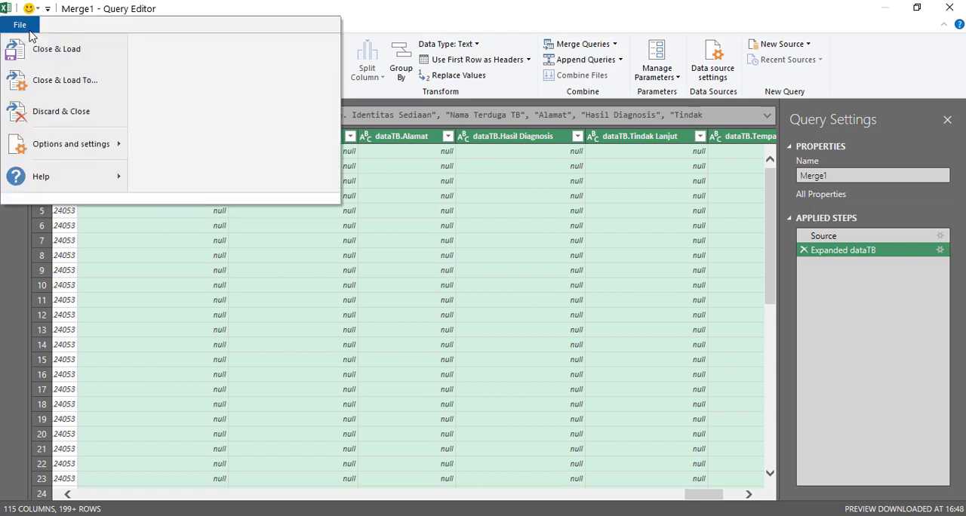
pyautogui.click(60, 60)
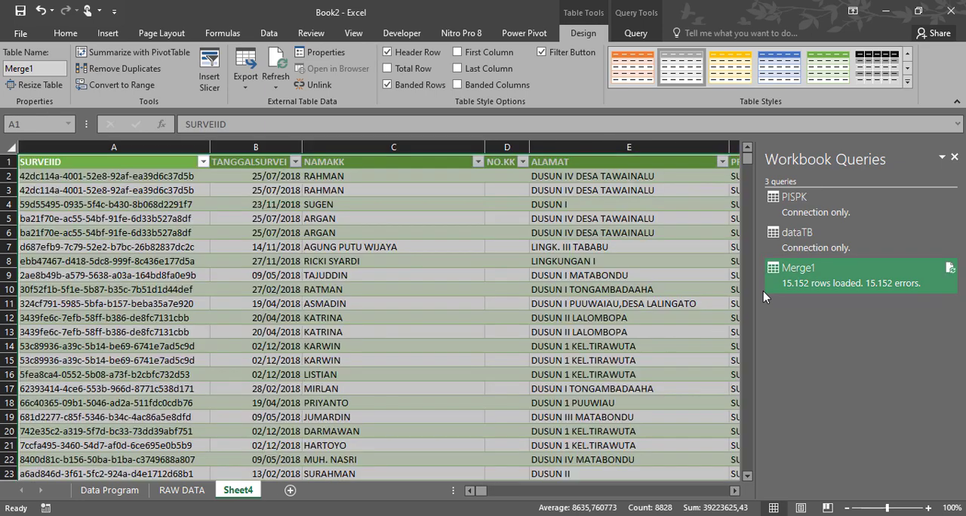
pyautogui.click(384, 218)
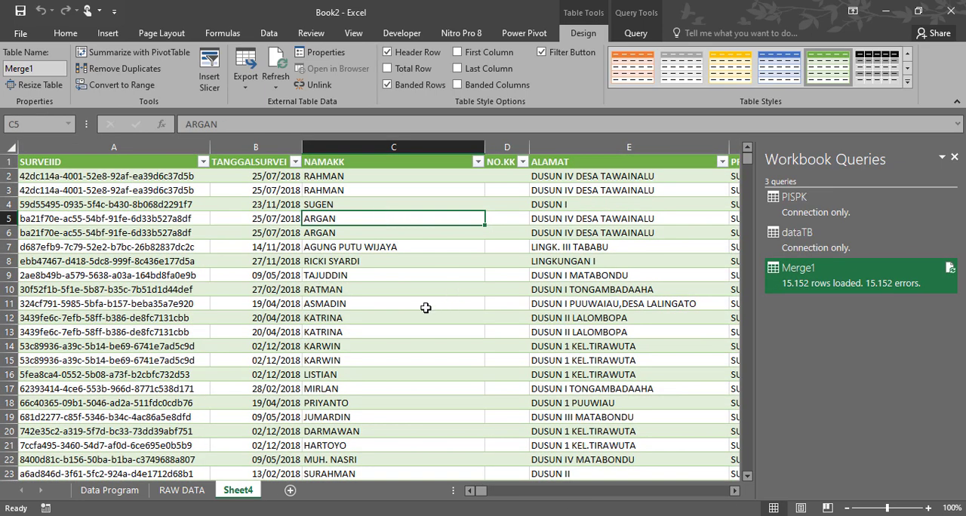
# - Filter the merged table's dataTB.Hasil Diagnosis column on Sheet4 to show only the TBC SO records
pyautogui.scroll(-3, 427, 306)
pyautogui.scroll(3, 421, 308)
pyautogui.click(169, 495)
pyautogui.click(231, 492)
pyautogui.moveTo(469, 492); pyautogui.dragTo(722, 501)
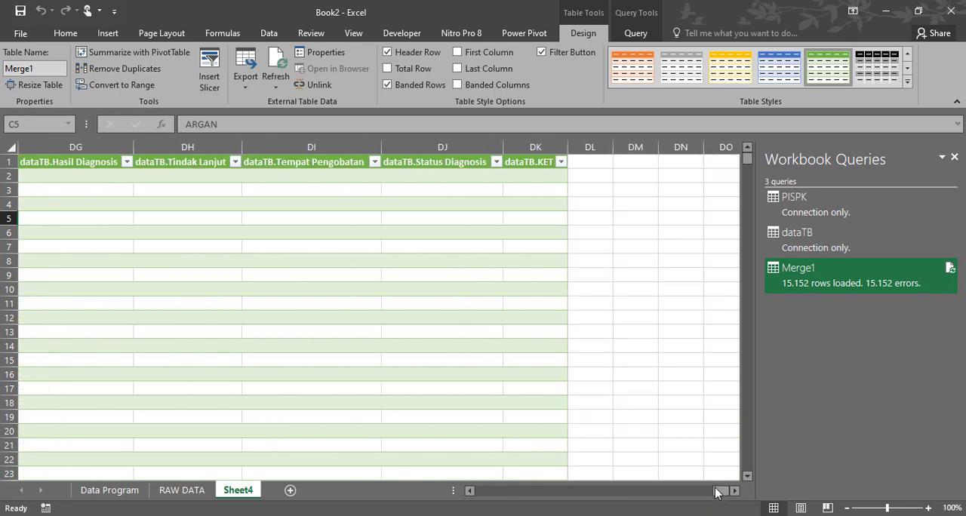
pyautogui.click(128, 162)
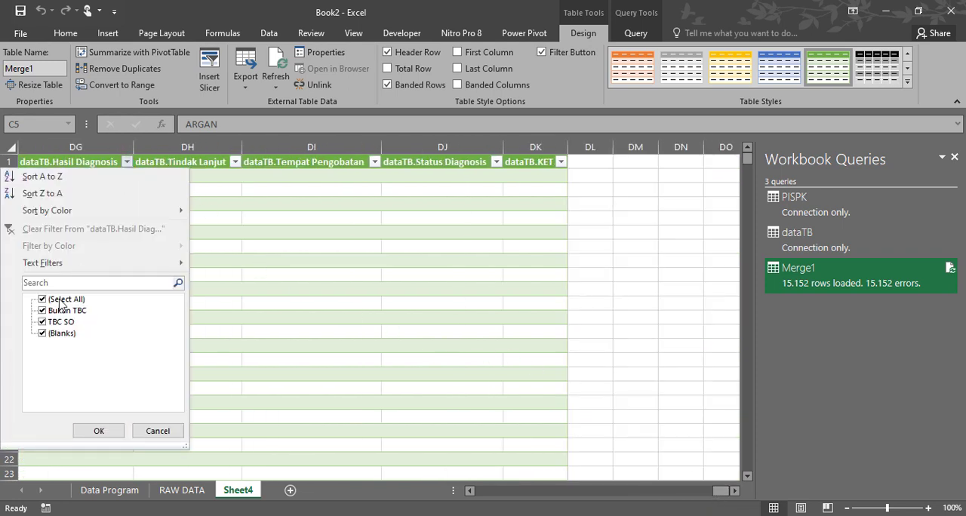
pyautogui.click(43, 300)
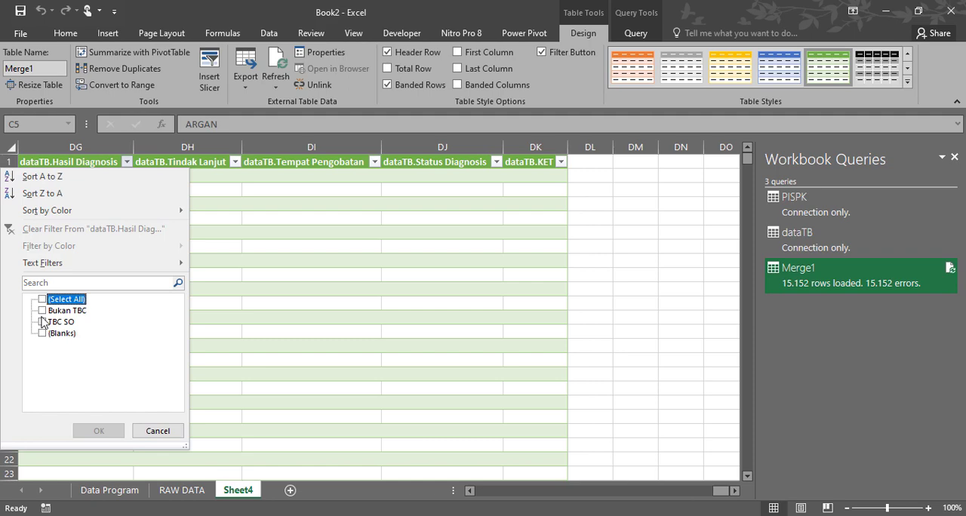
pyautogui.click(42, 322)
pyautogui.click(99, 430)
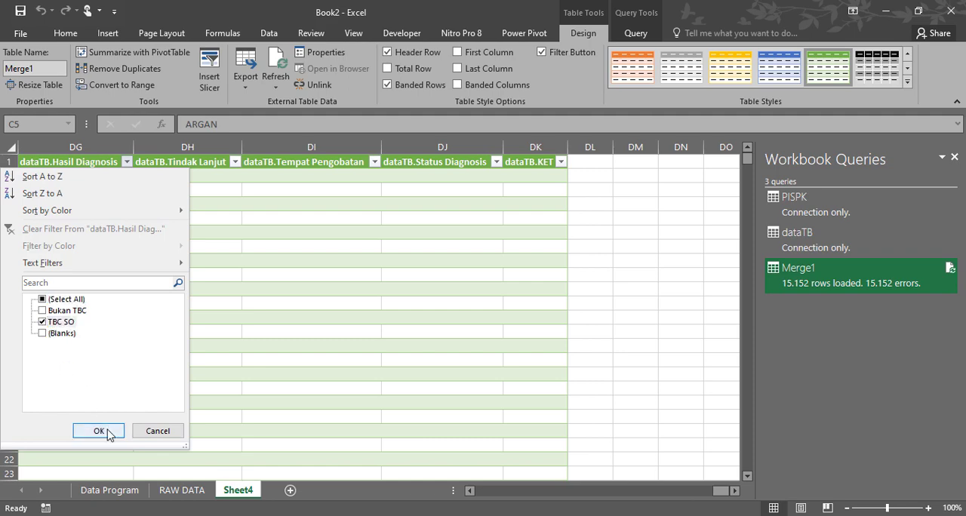
# - Select the filtered dataTB.Hasil Diagnosis cells to count them and check the neighbouring dataTB columns of those records
pyautogui.click(469, 491)
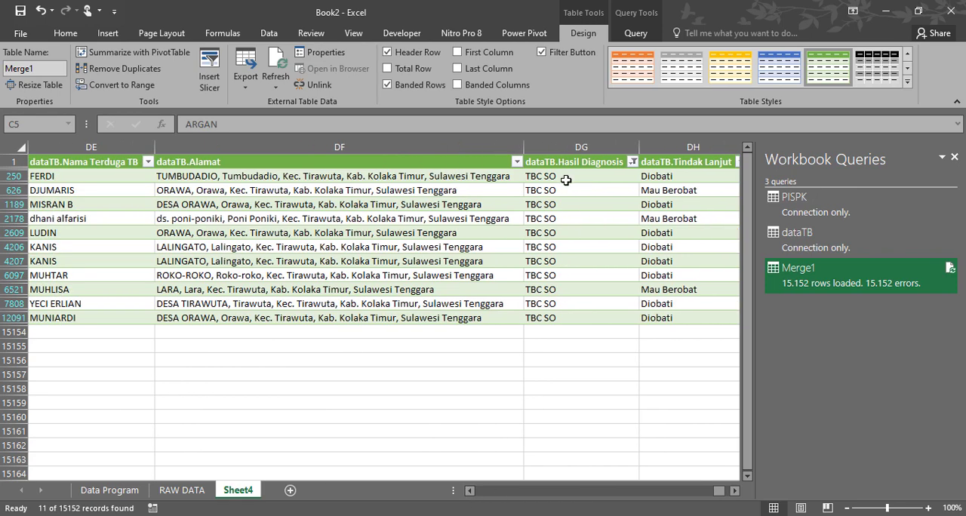
pyautogui.moveTo(563, 178); pyautogui.dragTo(580, 319)
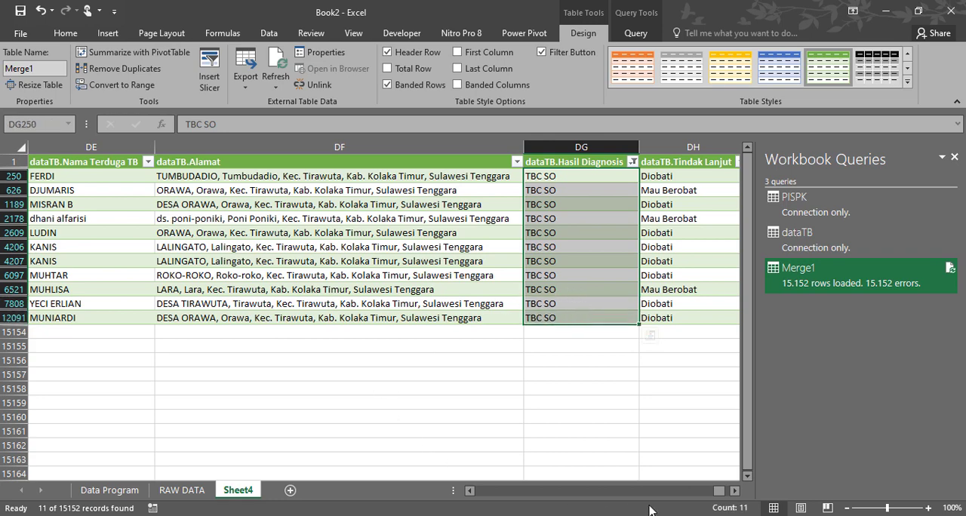
pyautogui.moveTo(718, 491)
pyautogui.mouseDown()
pyautogui.moveTo(565, 508)
pyautogui.moveTo(717, 512)
pyautogui.moveTo(723, 504)
pyautogui.mouseUp()
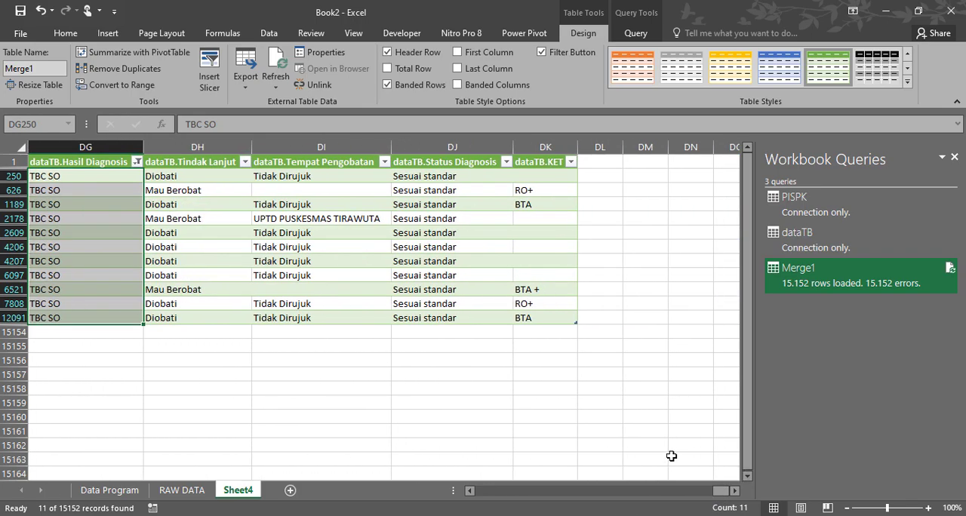